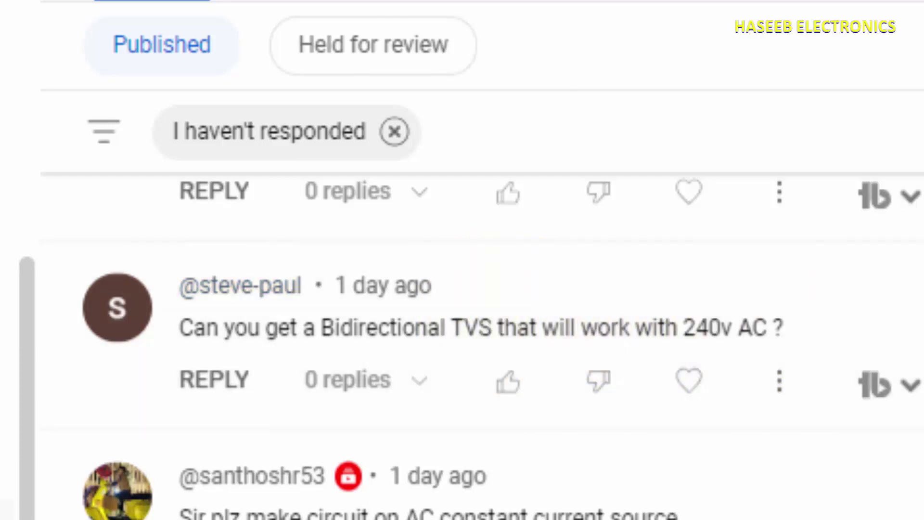
# - Go to digikey.com in a new tab and search for 'tvs diode'
pyautogui.hotkey('ctrl', 't')
pyautogui.write('digikey.com')
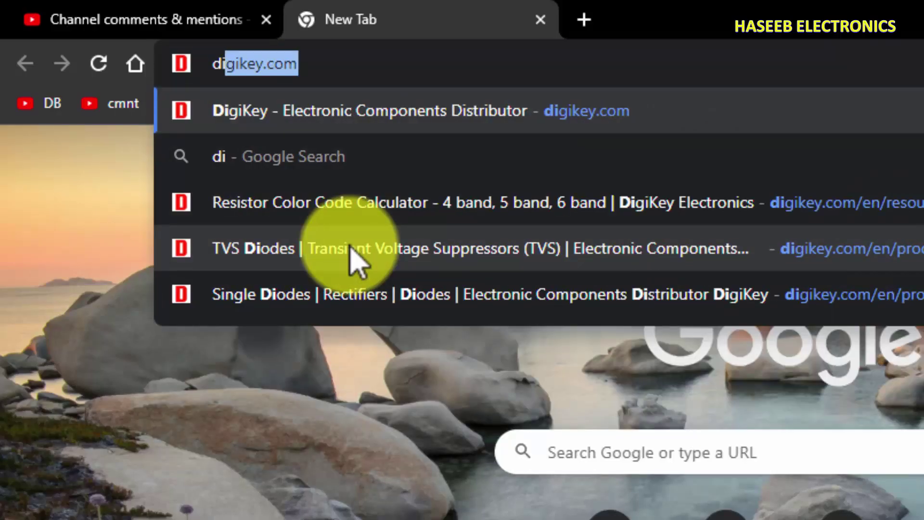
pyautogui.press('Return')
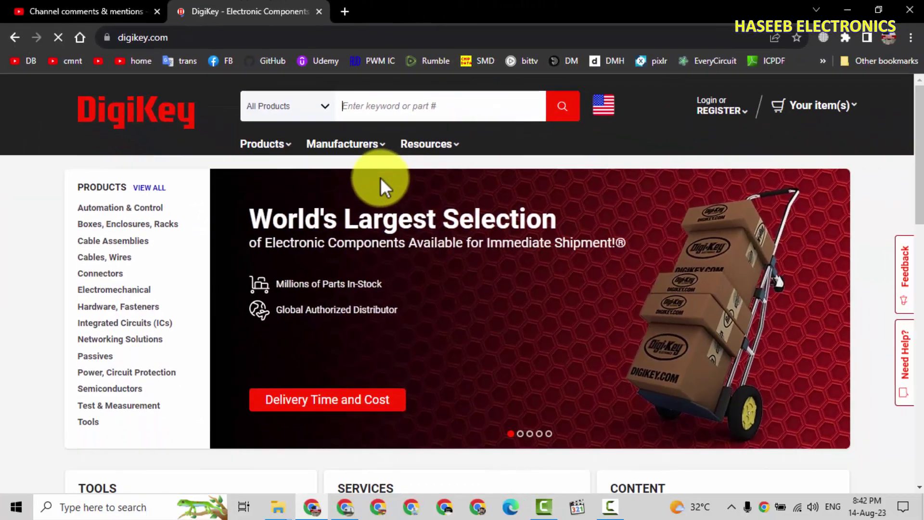
pyautogui.click(424, 108)
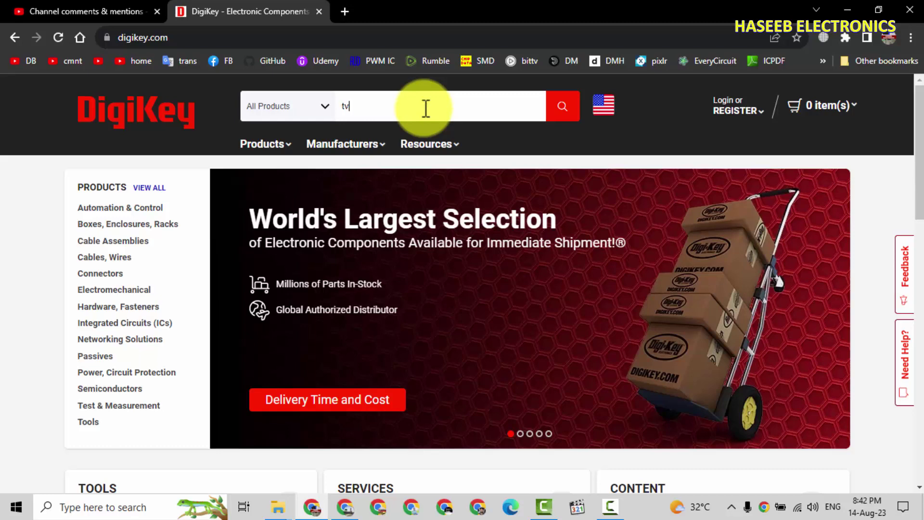
pyautogui.write('tvs d')
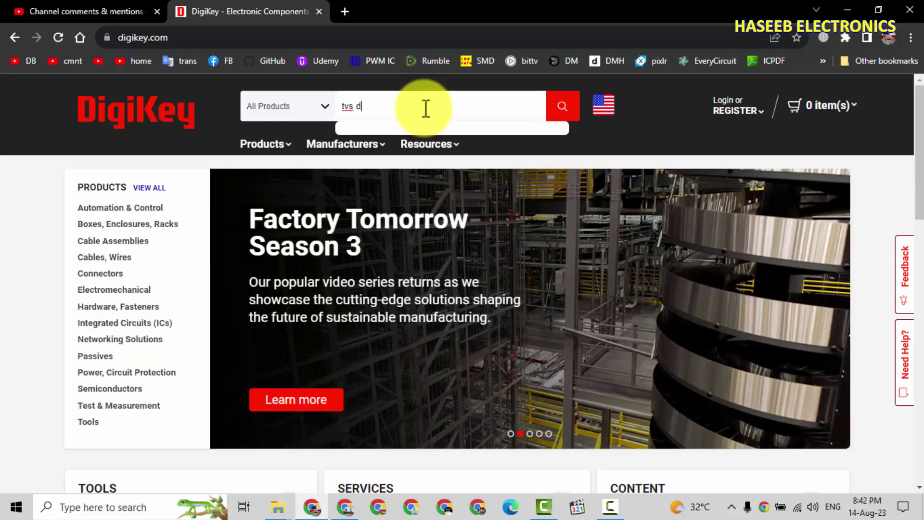
pyautogui.write('iode')
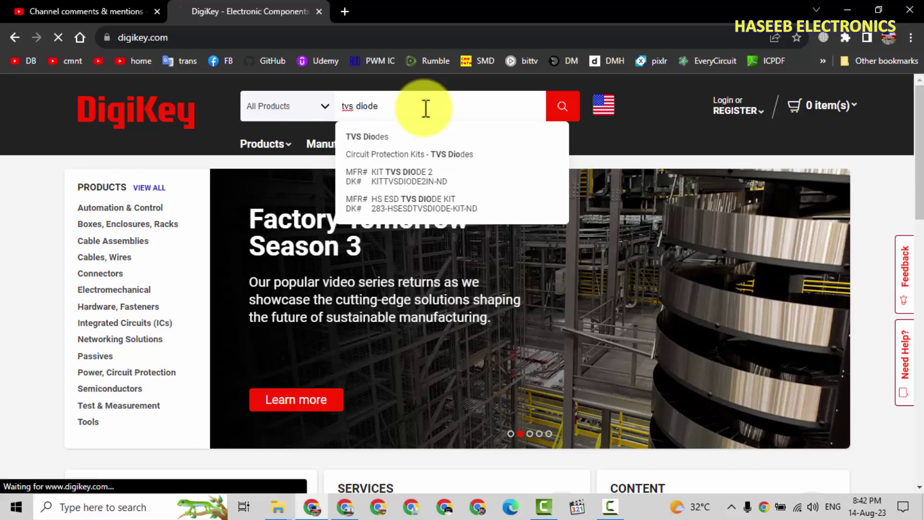
pyautogui.click(560, 107)
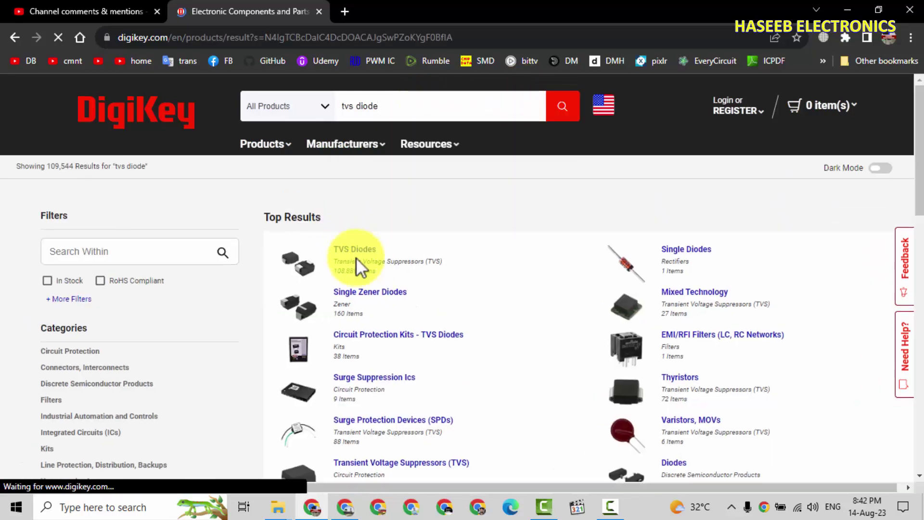
# - Open TVS Diodes, use scrolling filters, and select Active status with 1 bidirectional channel
pyautogui.click(357, 251)
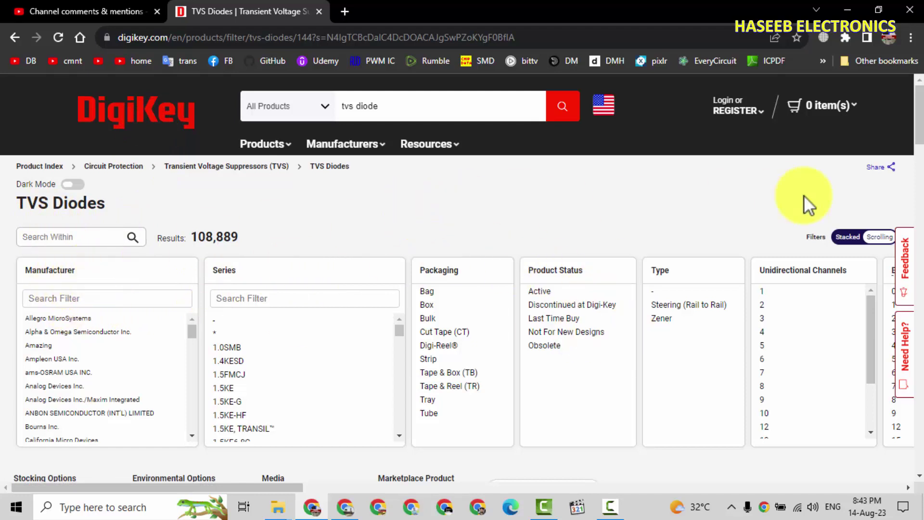
pyautogui.click(852, 241)
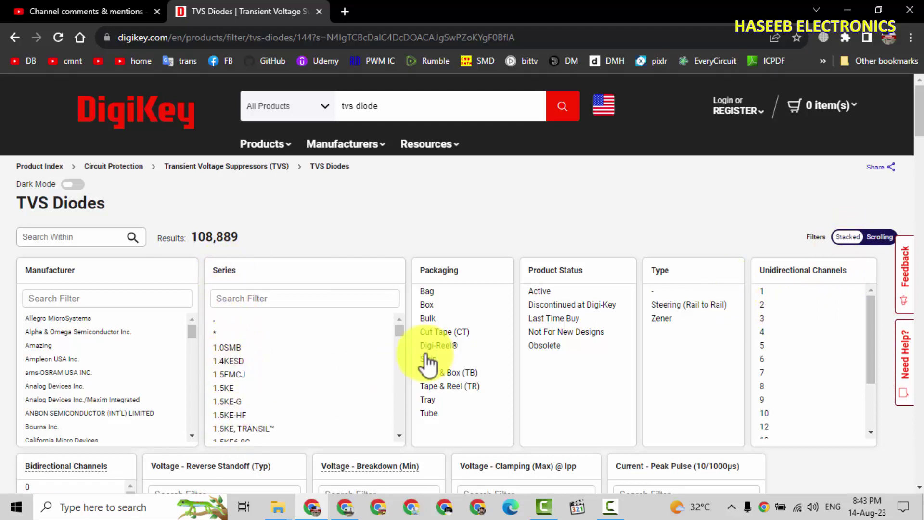
pyautogui.click(544, 292)
pyautogui.scroll(-1, 794, 216)
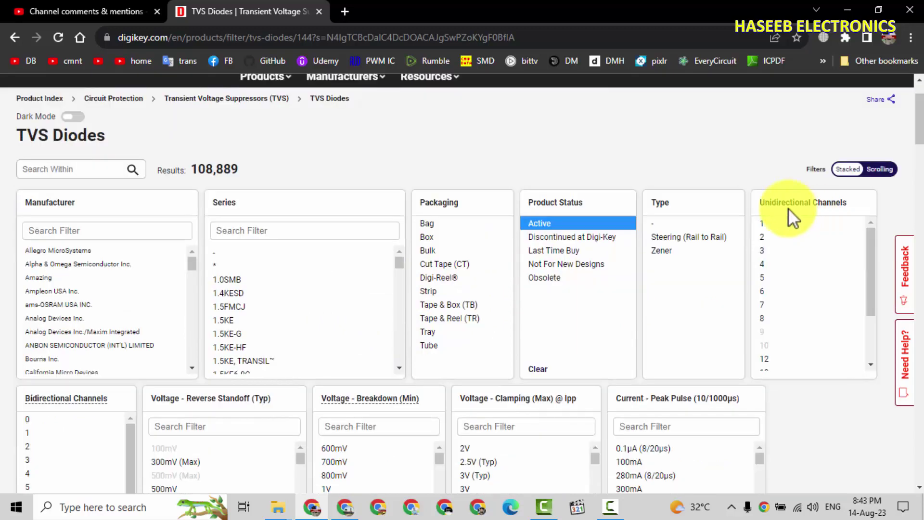
pyautogui.scroll(-2, 244, 388)
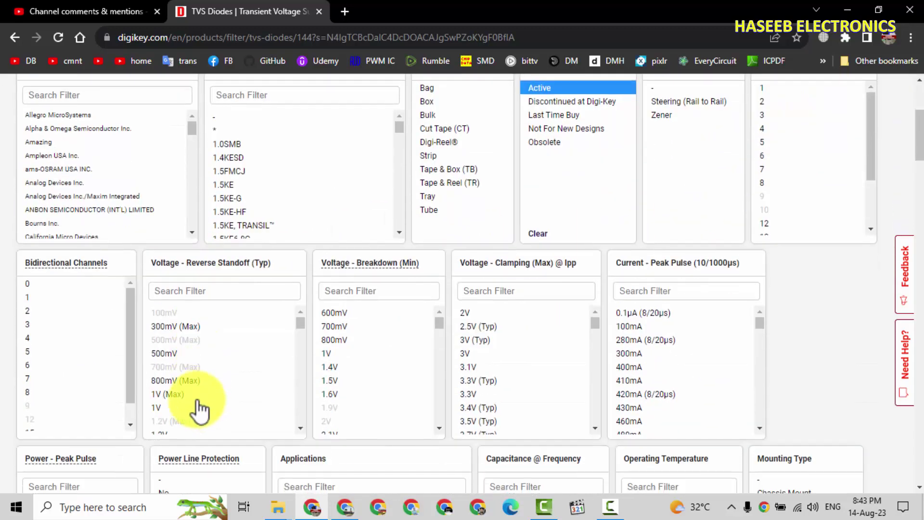
pyautogui.click(29, 298)
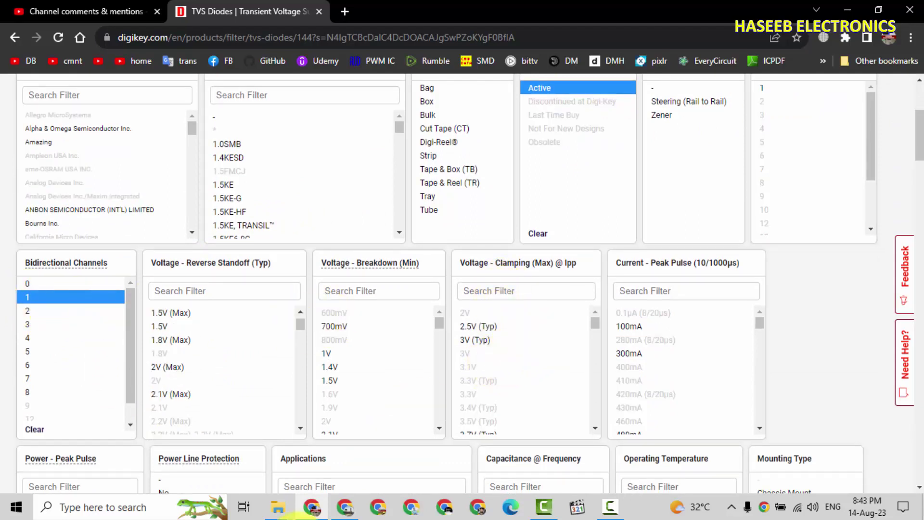
# - Launch Calculator and compute 240 × 1.414 = 339.36, the peak of 240 V AC
pyautogui.click(17, 507)
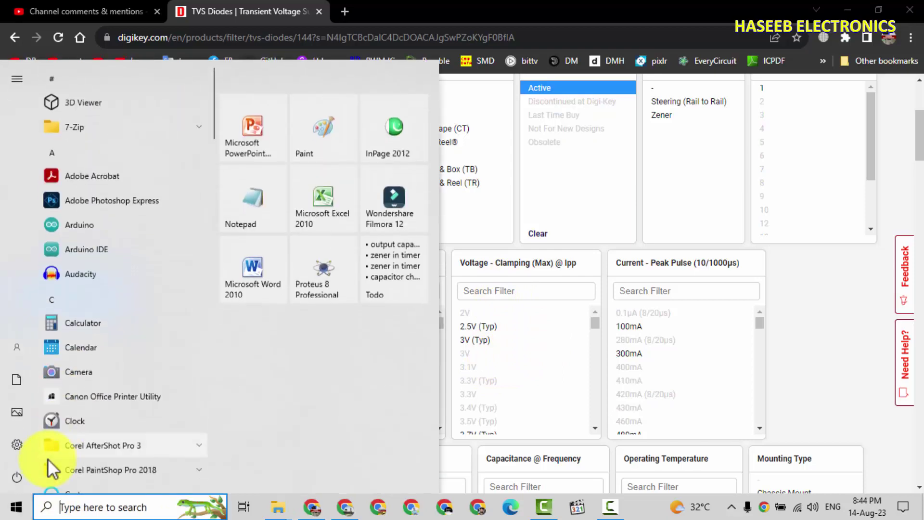
pyautogui.click(90, 322)
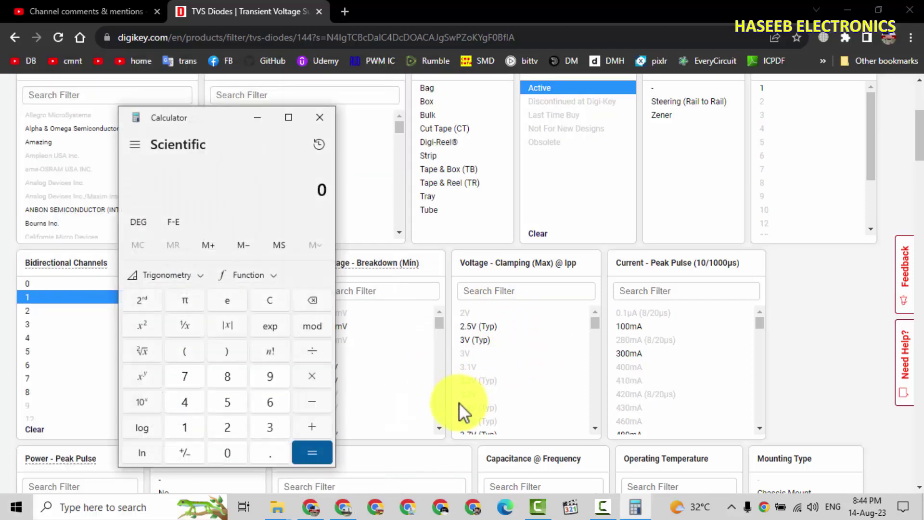
pyautogui.click(56, 8)
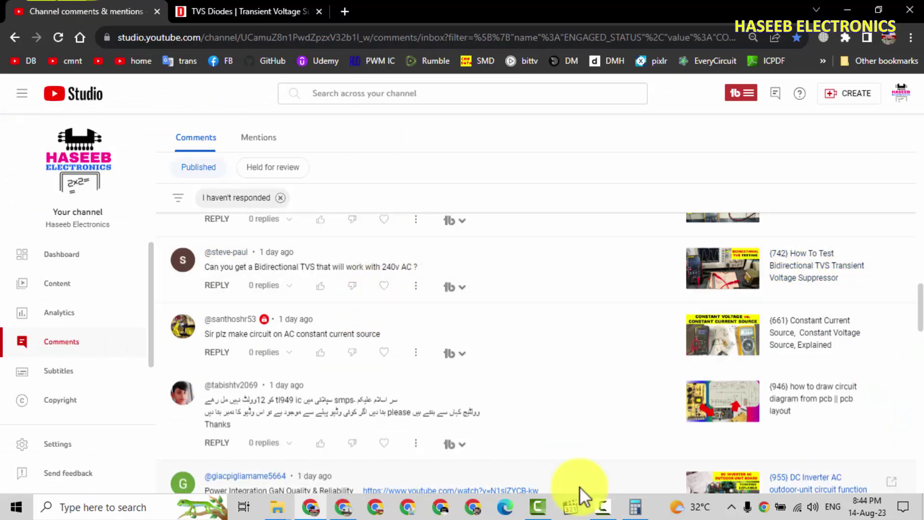
pyautogui.click(635, 507)
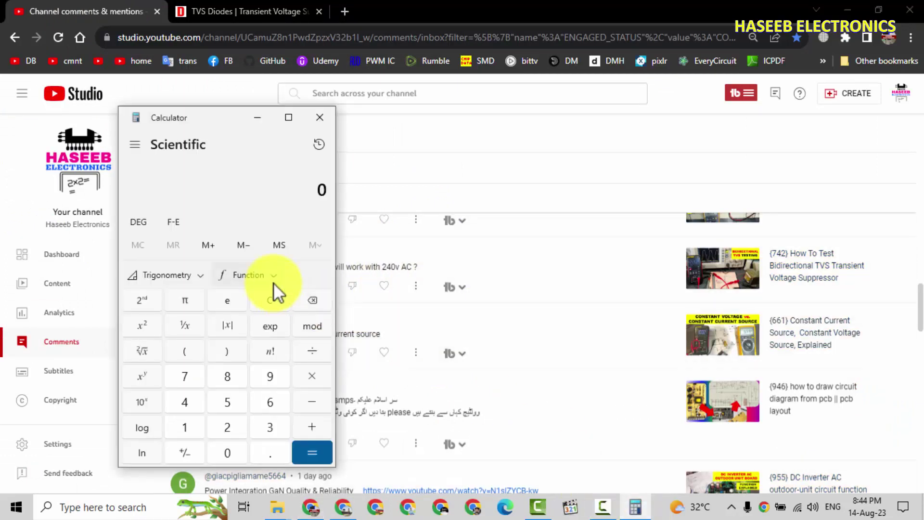
pyautogui.write('240')
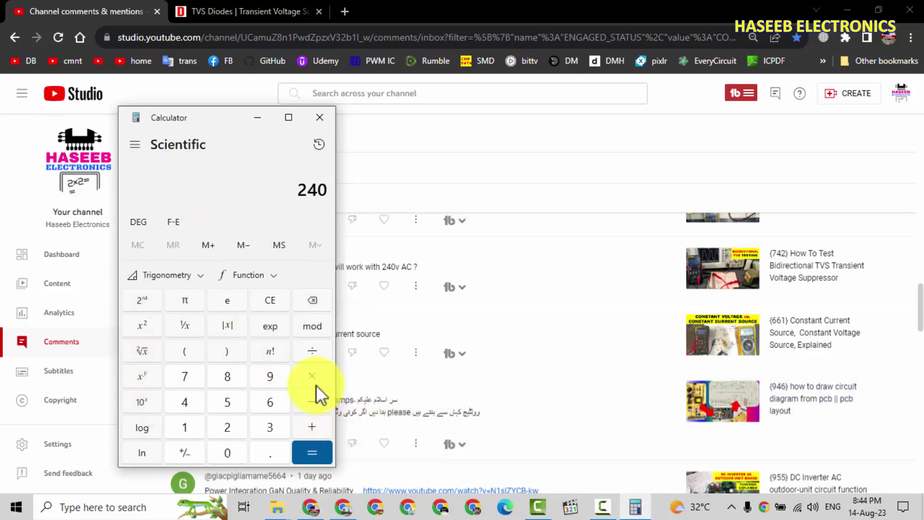
pyautogui.write('1.')
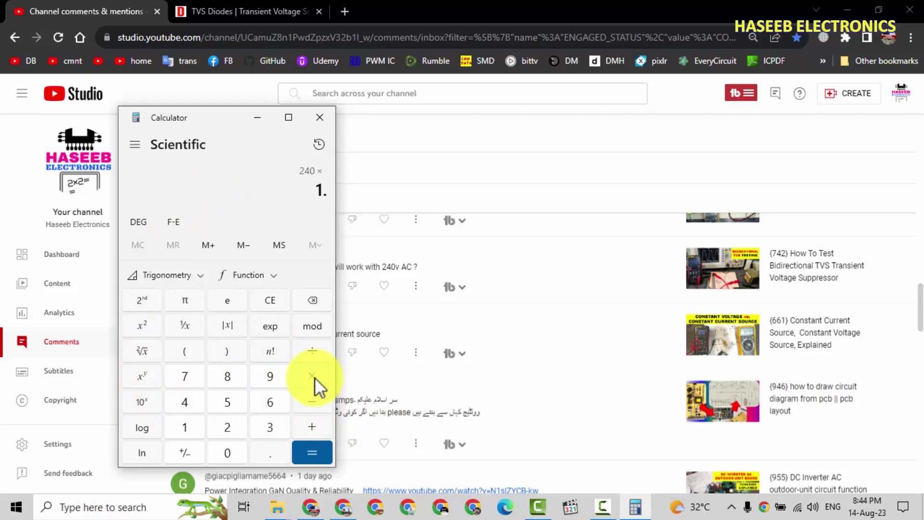
pyautogui.write('414')
pyautogui.click(312, 453)
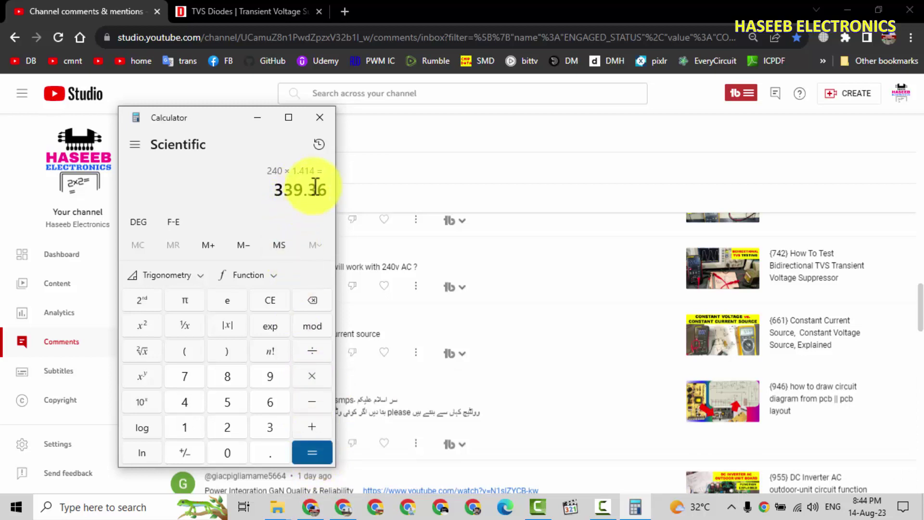
# - Back on DigiKey, select 347V and 348V in the Voltage - Clamping (Max) @ Ipp filter
pyautogui.click(318, 120)
pyautogui.click(239, 11)
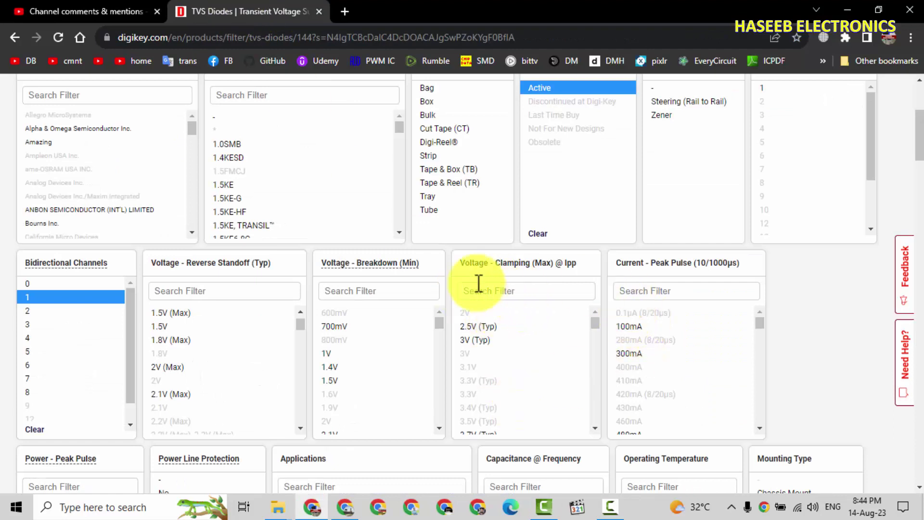
pyautogui.scroll(-5, 495, 321)
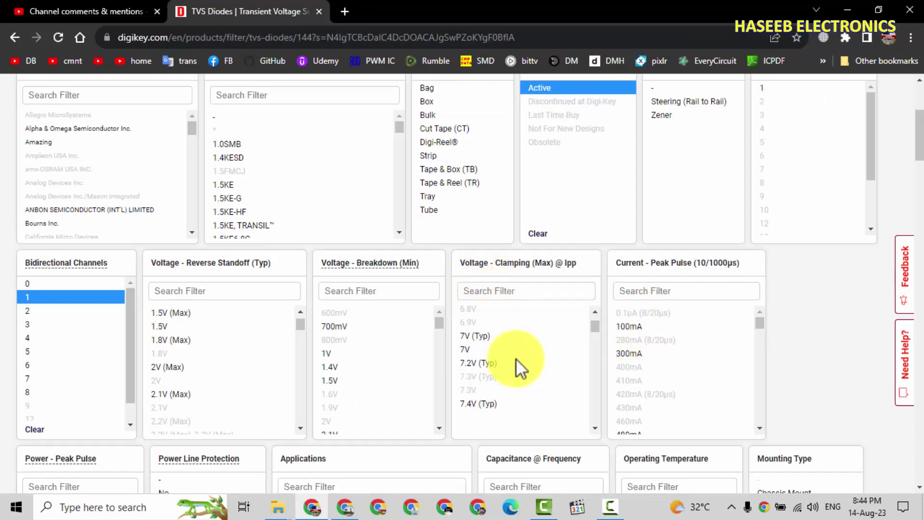
pyautogui.scroll(-10, 528, 369)
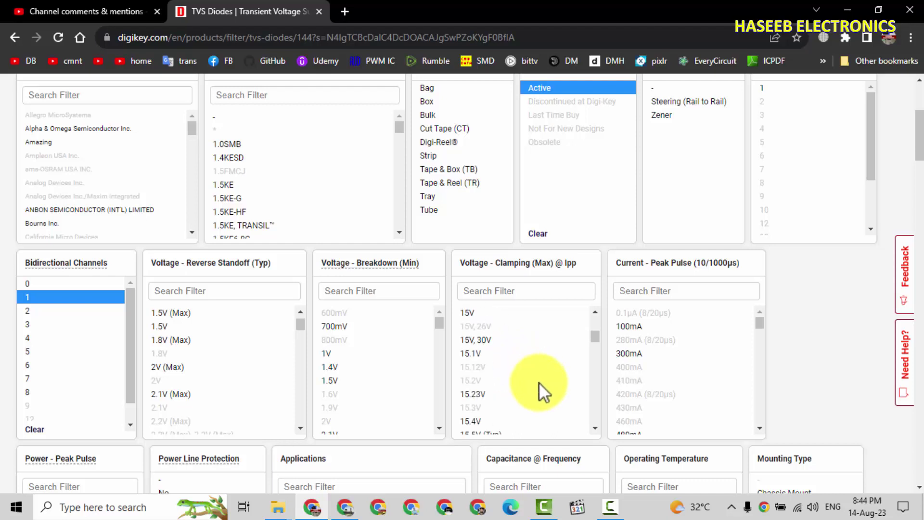
pyautogui.moveTo(593, 380); pyautogui.dragTo(596, 389)
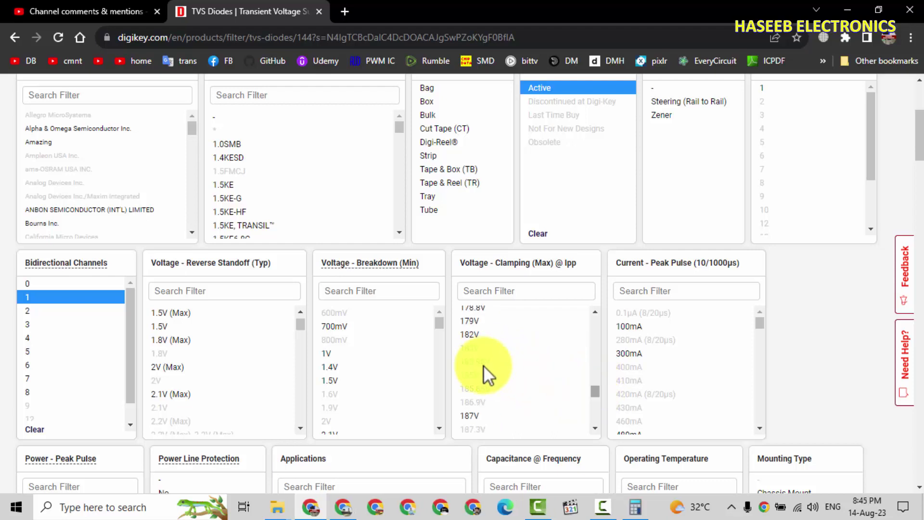
pyautogui.scroll(-5, 491, 375)
pyautogui.scroll(-5, 501, 372)
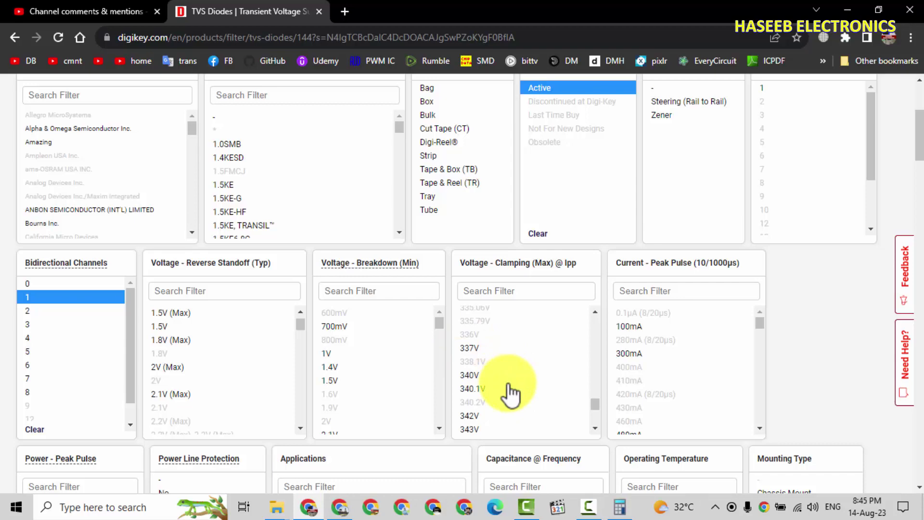
pyautogui.scroll(1, 478, 383)
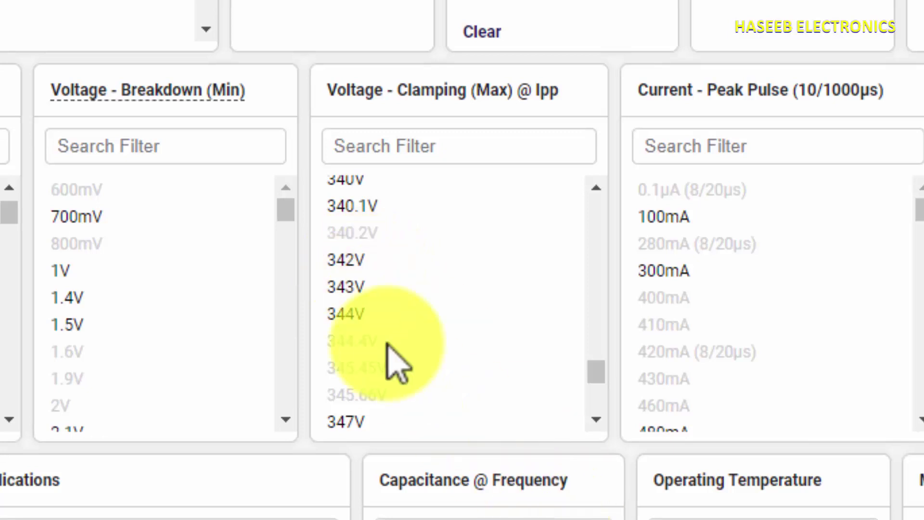
pyautogui.scroll(-2, 370, 313)
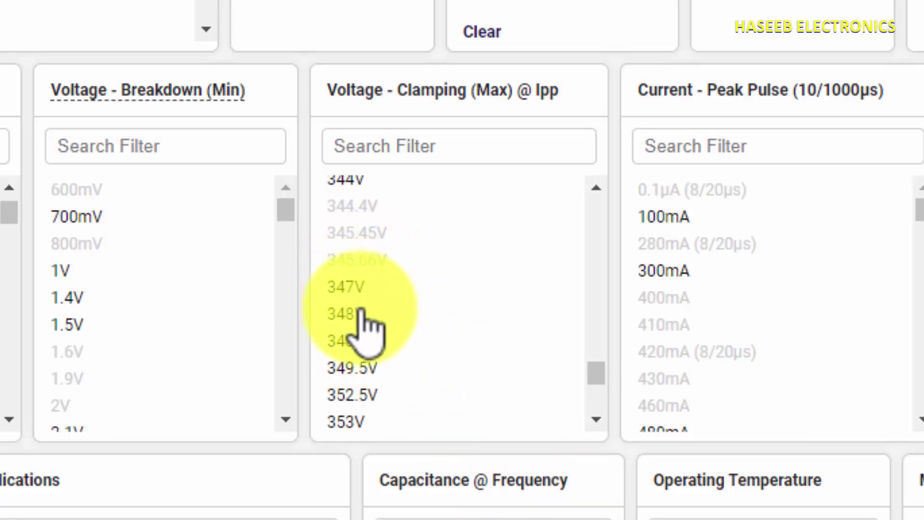
pyautogui.click(354, 294)
pyautogui.keyDown('ctrl'); pyautogui.click(356, 318); pyautogui.keyUp('ctrl')
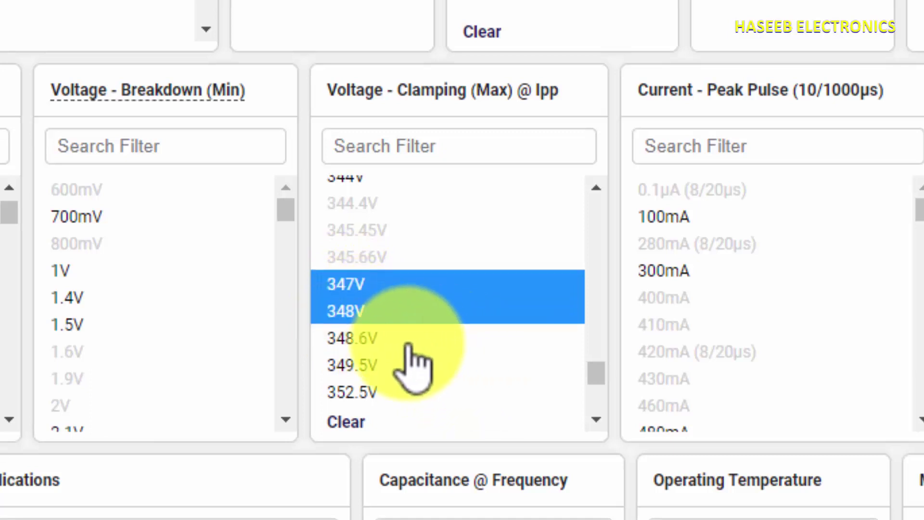
# - Add 348.6V, 349.5V, 352.5V, 353V, 354V, 356V, 360V and 364V to the clamping selection
pyautogui.scroll(-2, 385, 280)
pyautogui.keyDown('ctrl'); pyautogui.click(377, 204); pyautogui.keyUp('ctrl')
pyautogui.keyDown('ctrl'); pyautogui.click(367, 236); pyautogui.keyUp('ctrl')
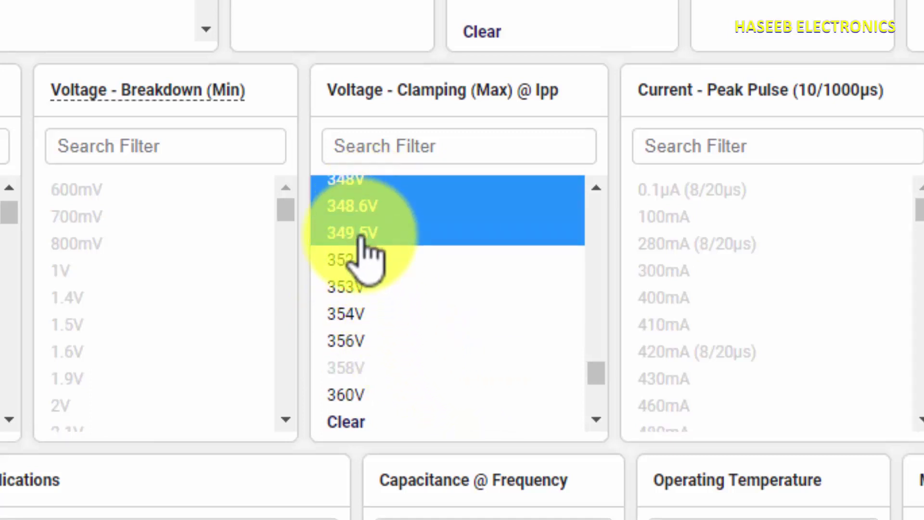
pyautogui.keyDown('ctrl'); pyautogui.click(364, 262); pyautogui.keyUp('ctrl')
pyautogui.keyDown('ctrl'); pyautogui.click(363, 289); pyautogui.keyUp('ctrl')
pyautogui.keyDown('ctrl'); pyautogui.click(360, 315); pyautogui.keyUp('ctrl')
pyautogui.keyDown('ctrl'); pyautogui.click(366, 340); pyautogui.keyUp('ctrl')
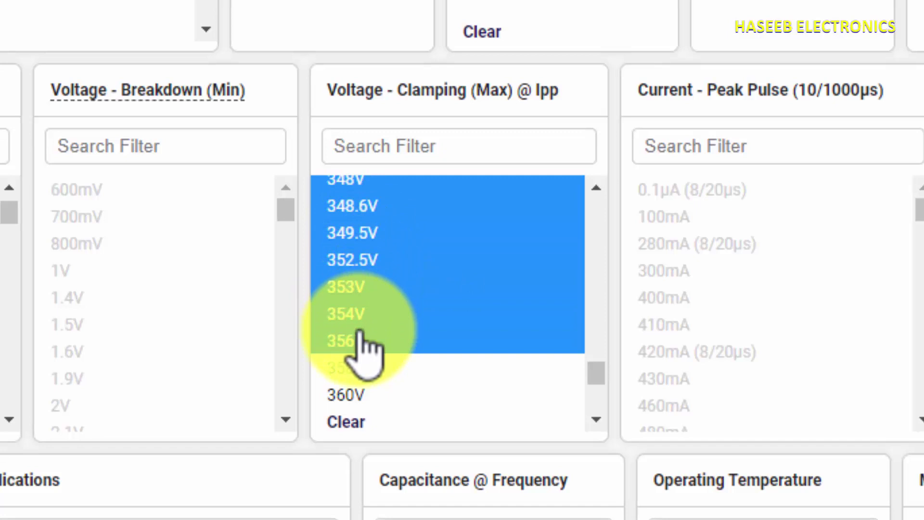
pyautogui.scroll(-3, 423, 309)
pyautogui.scroll(2, 423, 309)
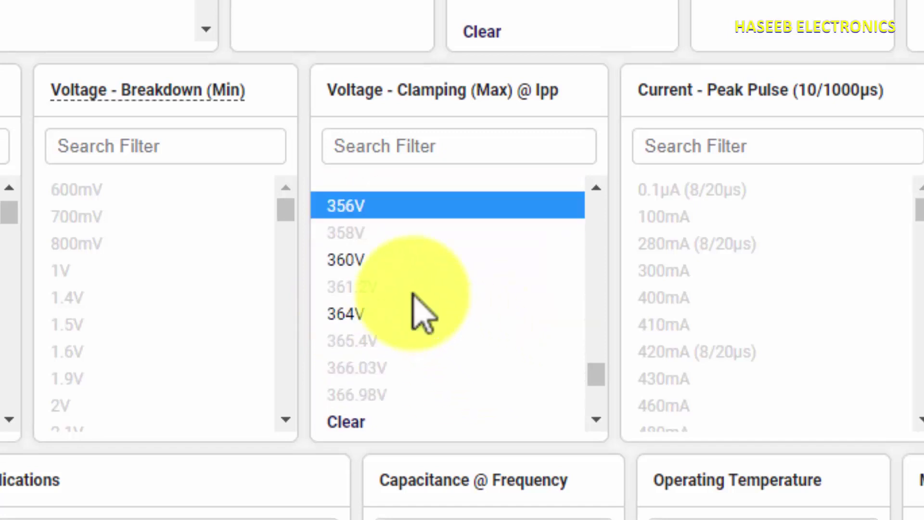
pyautogui.keyDown('ctrl'); pyautogui.click(373, 277); pyautogui.keyUp('ctrl')
pyautogui.keyDown('ctrl'); pyautogui.click(354, 314); pyautogui.keyUp('ctrl')
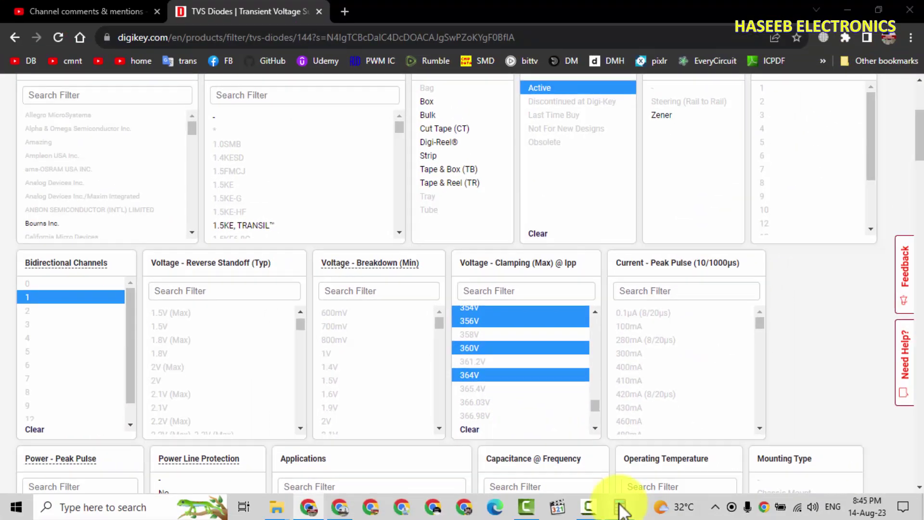
pyautogui.click(620, 506)
pyautogui.press('Escape')
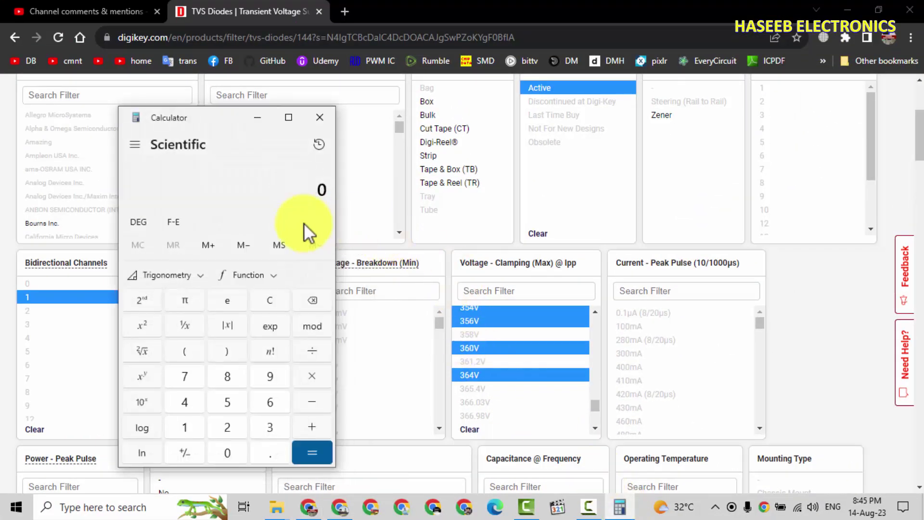
pyautogui.write('364')
pyautogui.write('*0.707')
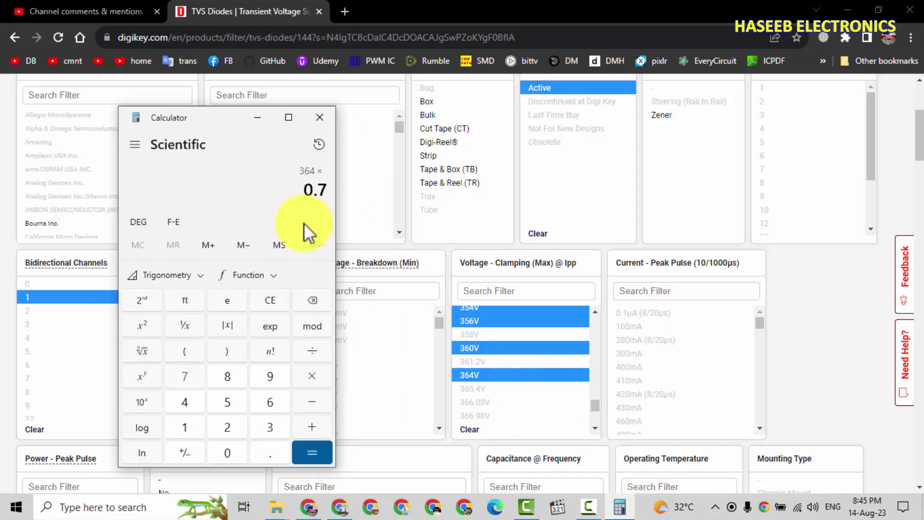
pyautogui.press('Return')
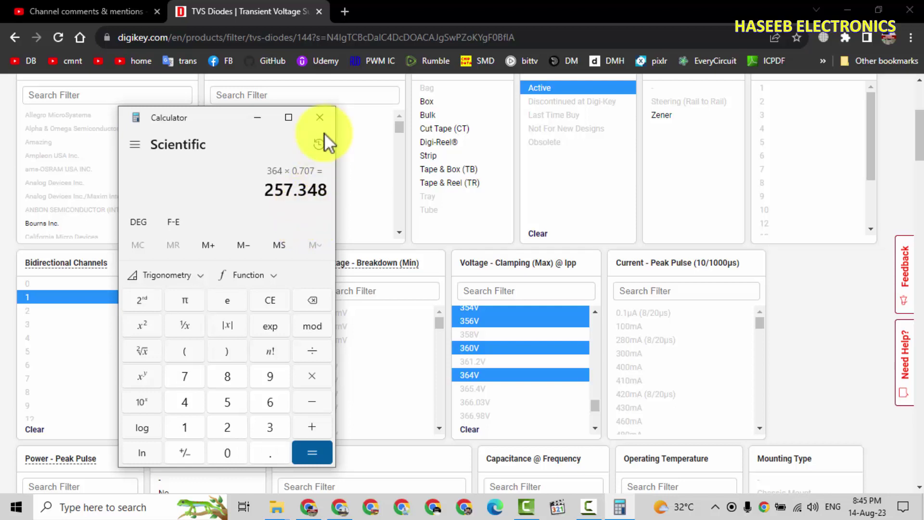
pyautogui.press('Escape')
pyautogui.write('355 ×')
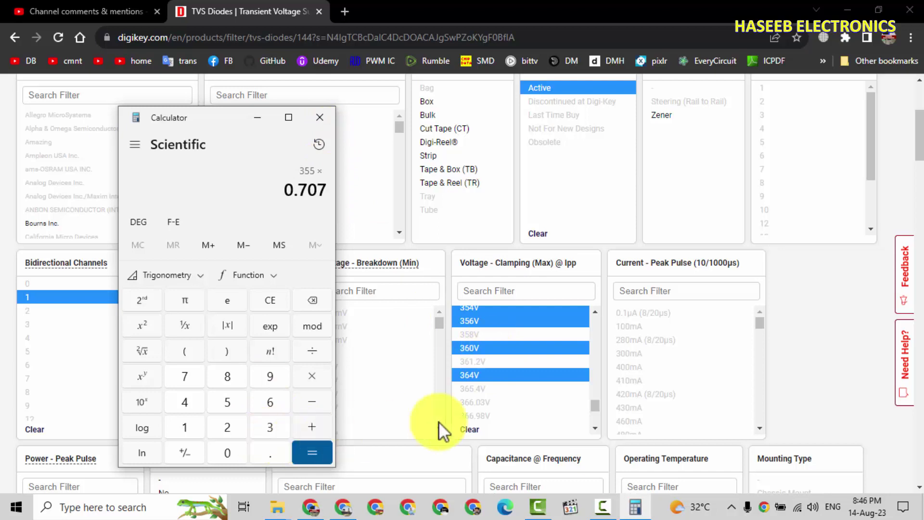
pyautogui.click(313, 452)
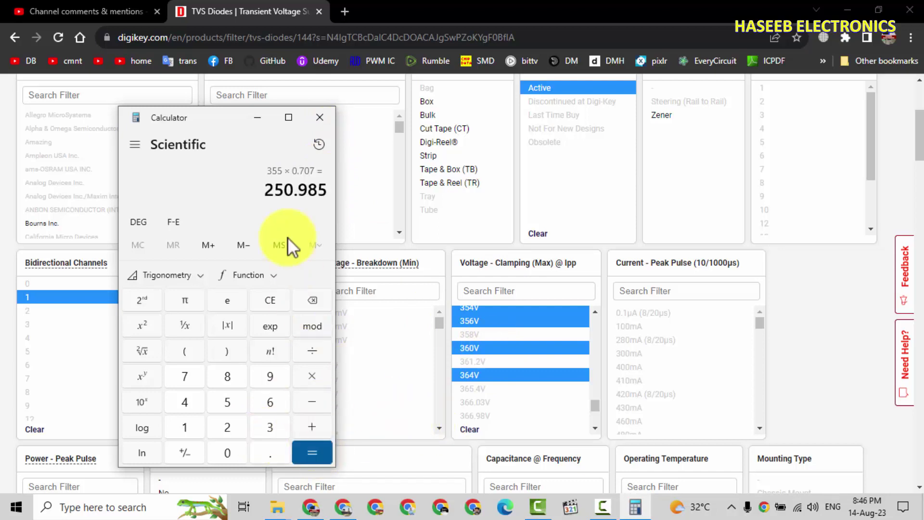
pyautogui.click(320, 118)
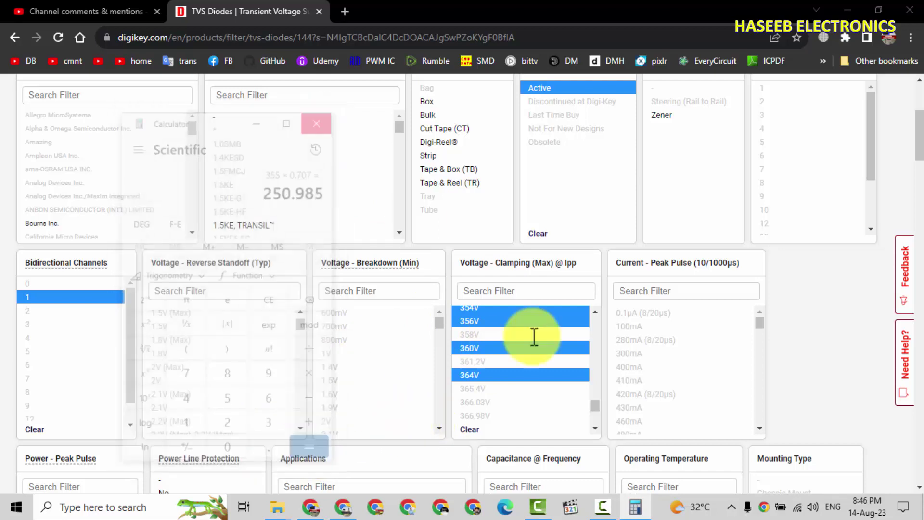
pyautogui.scroll(2, 494, 375)
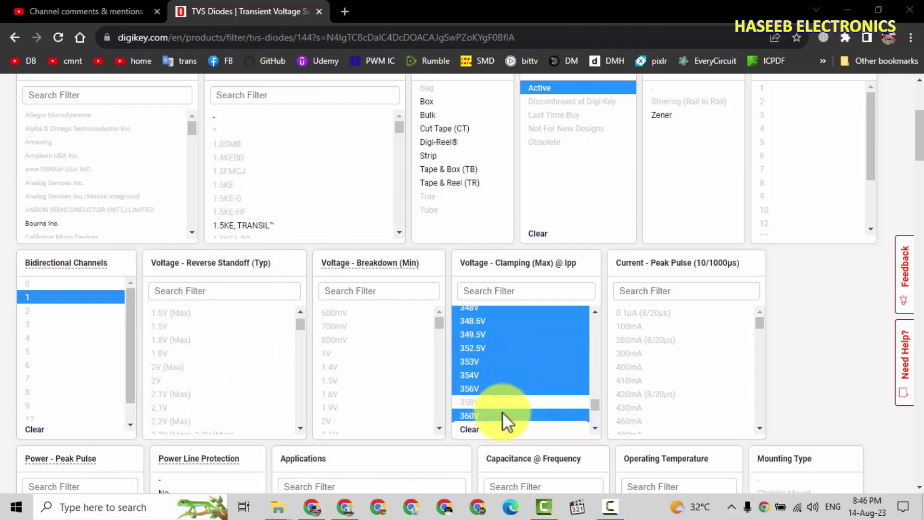
pyautogui.scroll(-3, 558, 410)
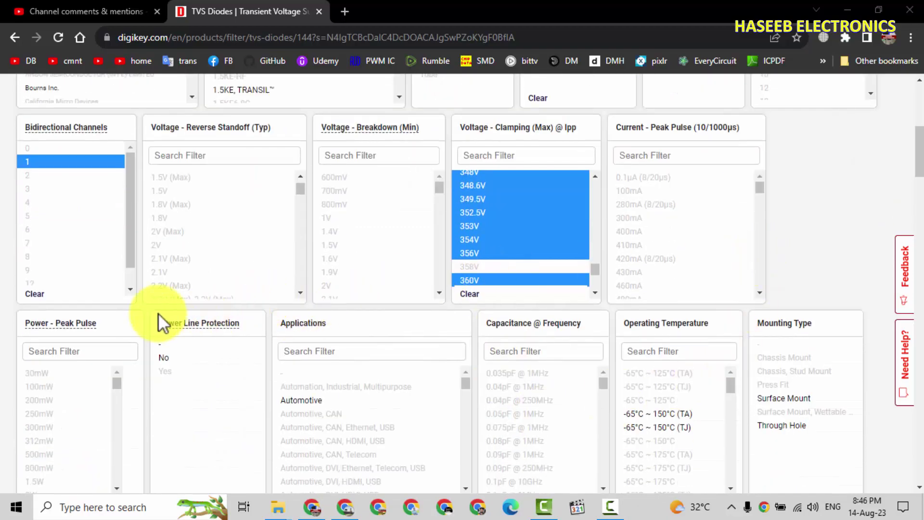
pyautogui.scroll(-1, 159, 312)
# - Select 1500W (1.5kW) and 3000W (3kW) in the Power - Peak Pulse filter
pyautogui.scroll(-10, 71, 320)
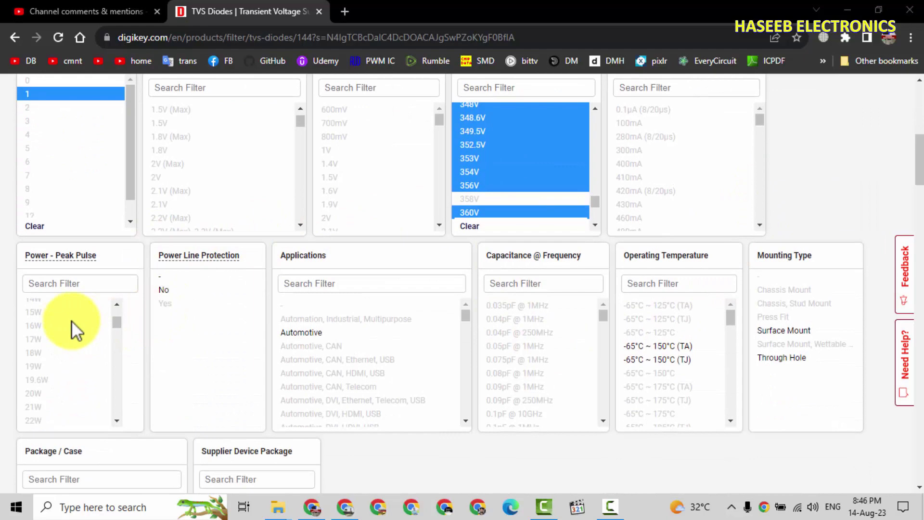
pyautogui.scroll(-3, 152, 306)
pyautogui.scroll(-1, 72, 299)
pyautogui.scroll(3, 76, 325)
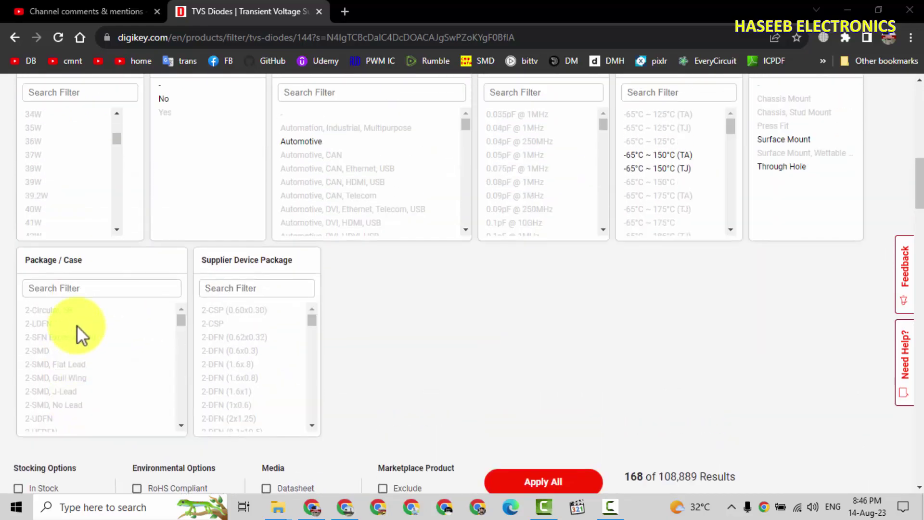
pyautogui.scroll(-5, 46, 268)
pyautogui.scroll(-10, 45, 272)
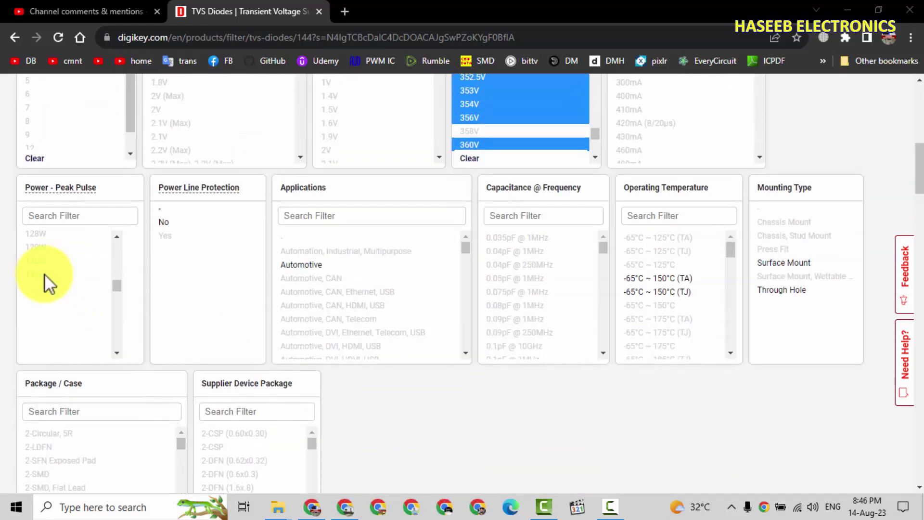
pyautogui.scroll(-12, 62, 289)
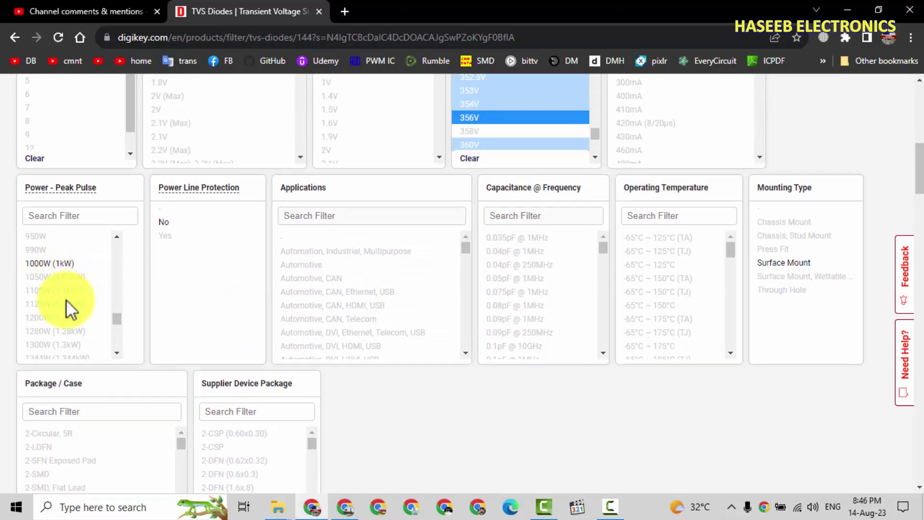
pyautogui.click(54, 350)
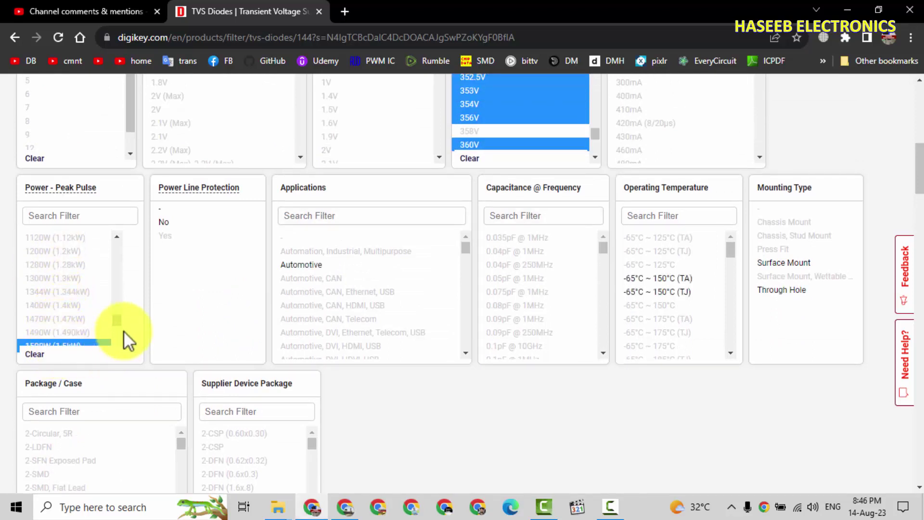
pyautogui.scroll(-3, 123, 331)
pyautogui.scroll(-8, 89, 170)
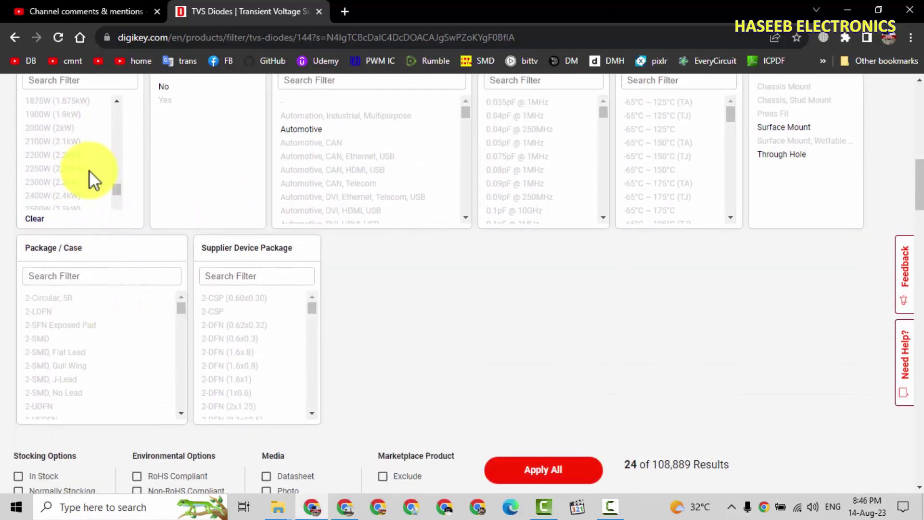
pyautogui.click(55, 130)
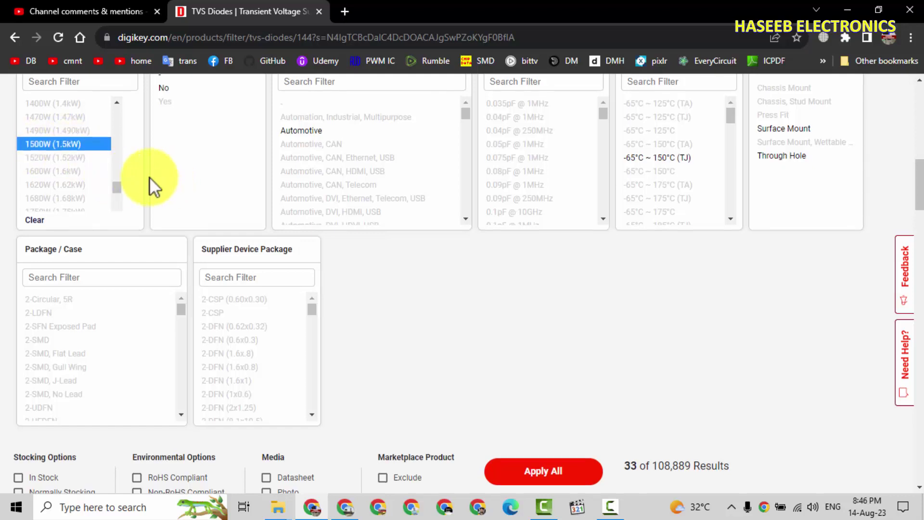
# - Limit the Mounting Type to Through Hole, leaving 7 results
pyautogui.scroll(3, 149, 178)
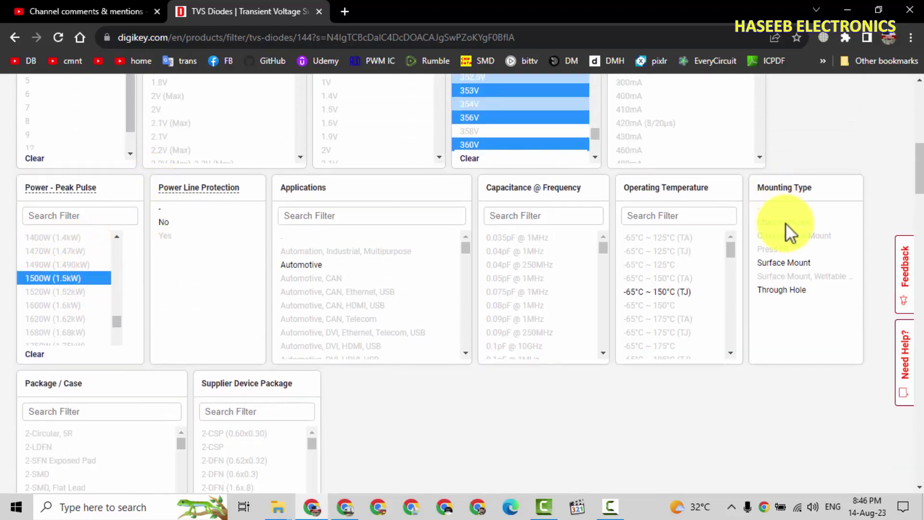
pyautogui.click(783, 291)
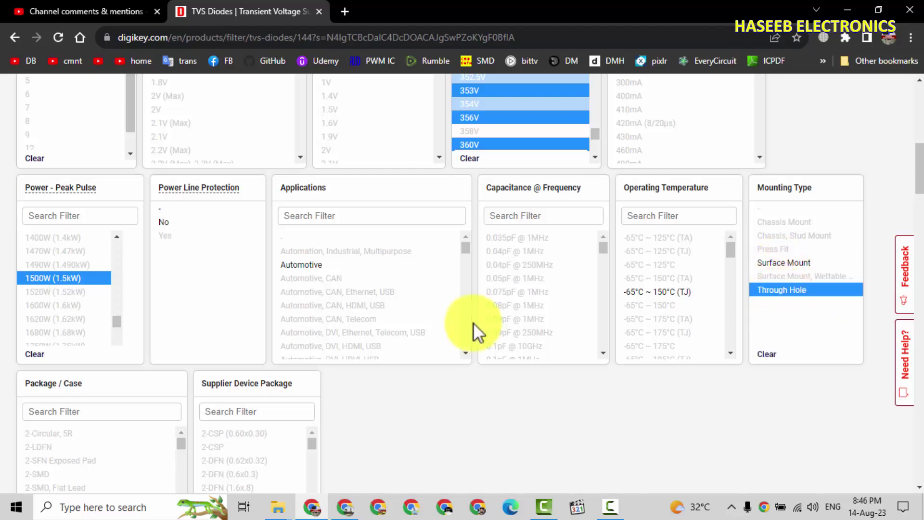
pyautogui.scroll(-3, 386, 315)
pyautogui.scroll(-5, 622, 418)
pyautogui.scroll(-3, 495, 390)
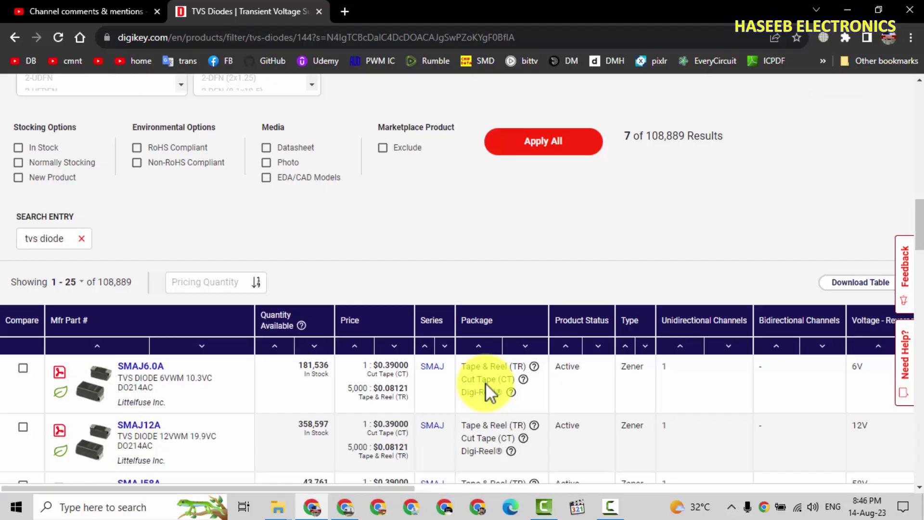
pyautogui.scroll(3, 489, 386)
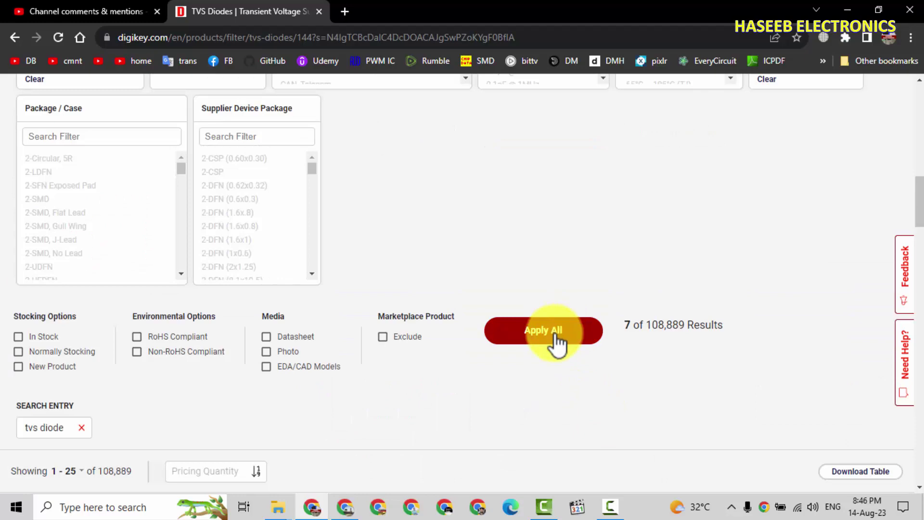
pyautogui.click(556, 335)
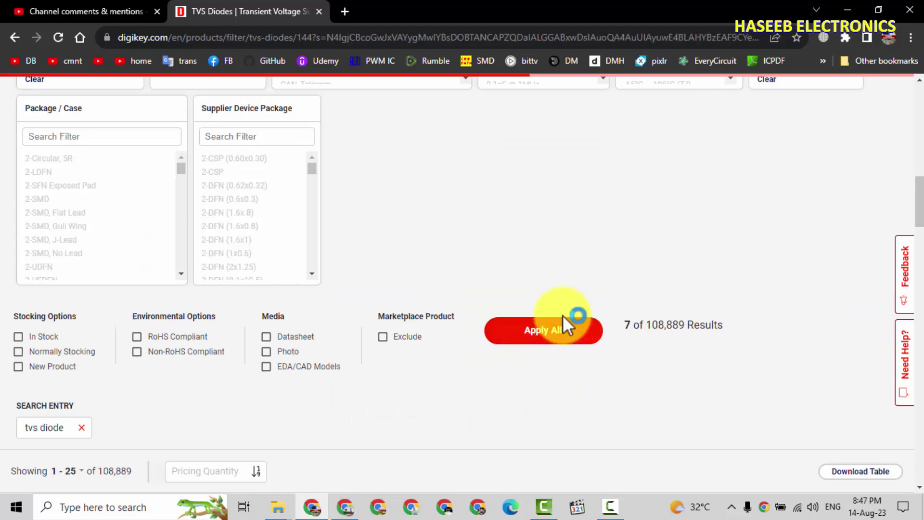
pyautogui.scroll(-15, 512, 337)
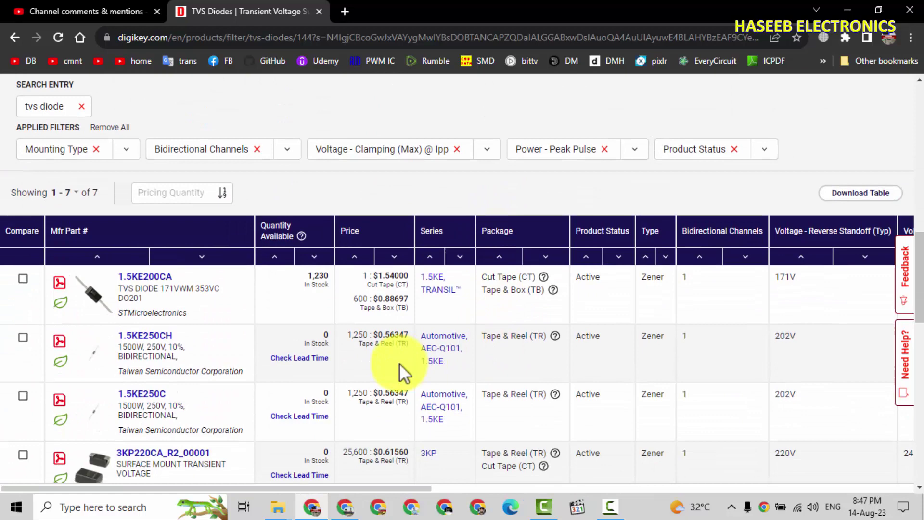
pyautogui.scroll(-3, 400, 363)
pyautogui.scroll(2, 388, 360)
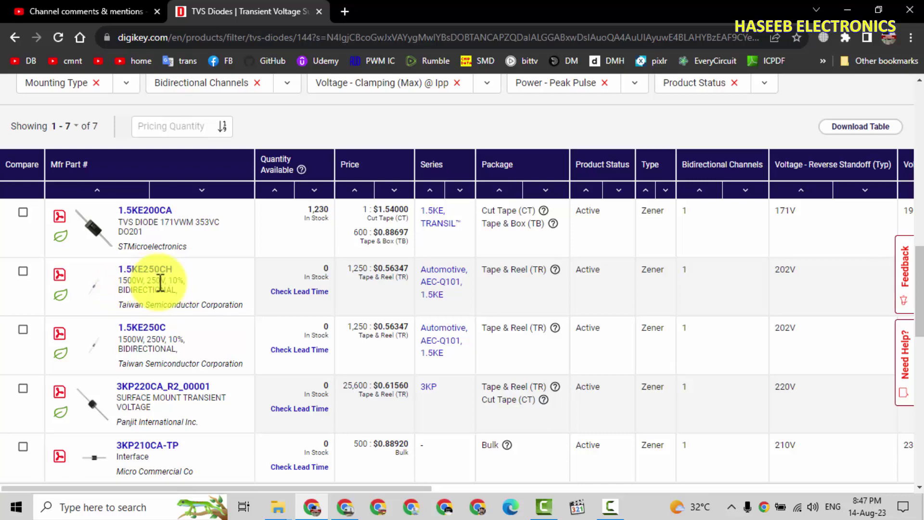
pyautogui.scroll(-1, 159, 316)
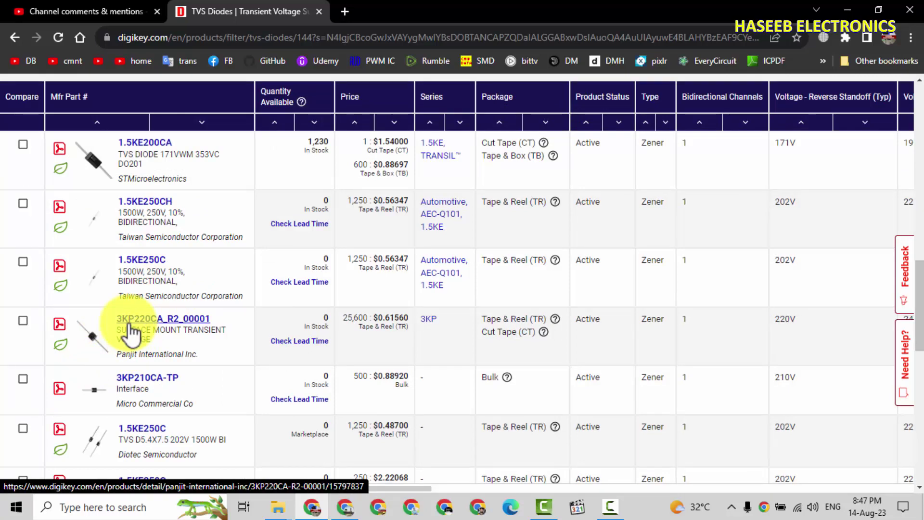
pyautogui.scroll(-1, 133, 330)
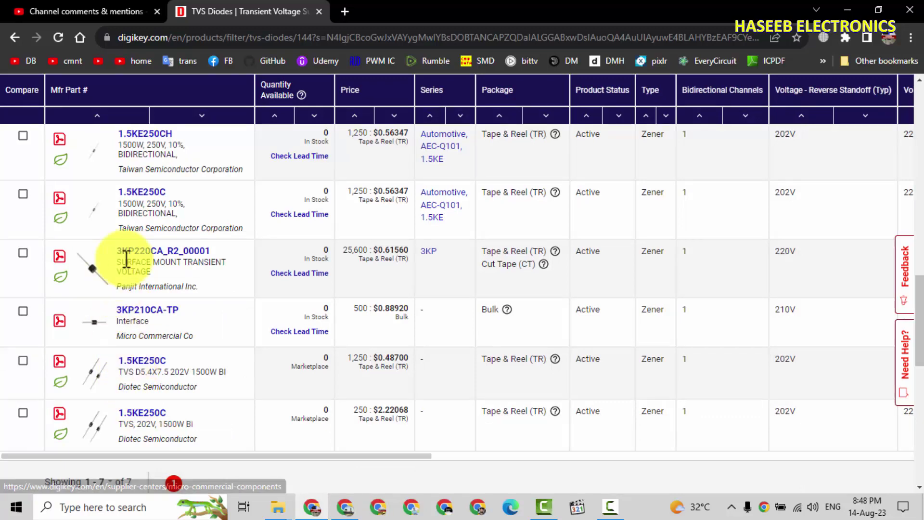
pyautogui.scroll(4, 137, 295)
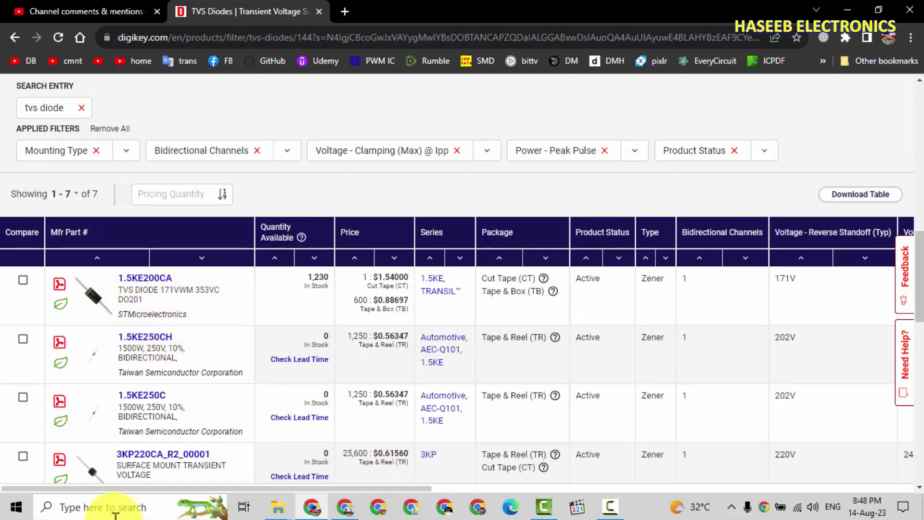
# - Compute 353 × 0.707 = 249.571 in Calculator, then close it to return to DigiKey
pyautogui.click(27, 503)
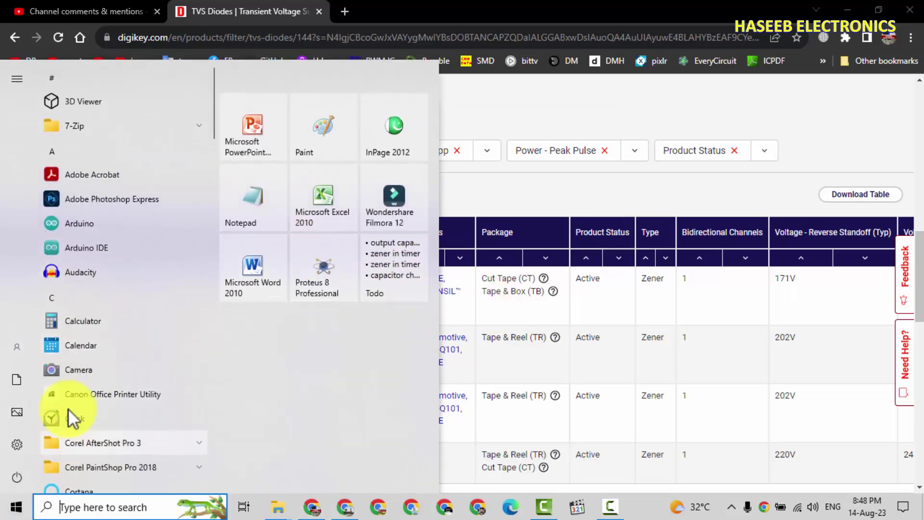
pyautogui.click(98, 324)
pyautogui.write('353')
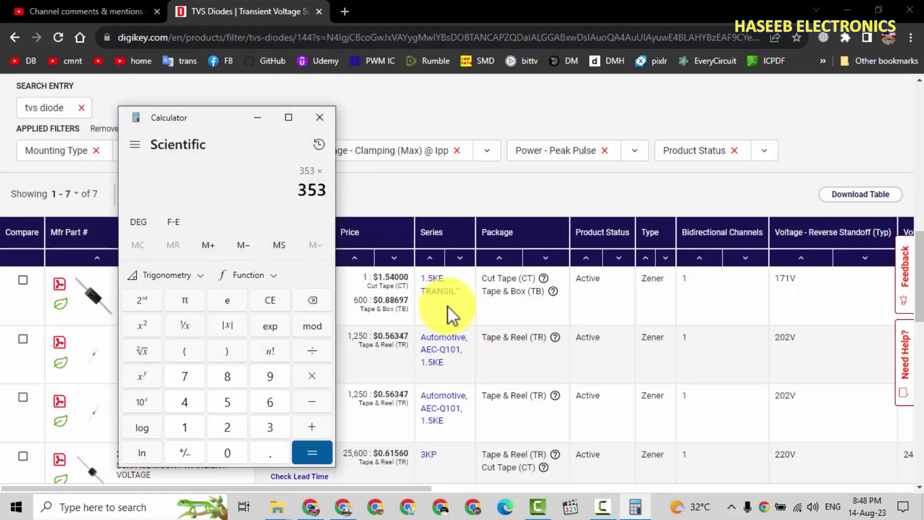
pyautogui.write('*0.707')
pyautogui.press('Return')
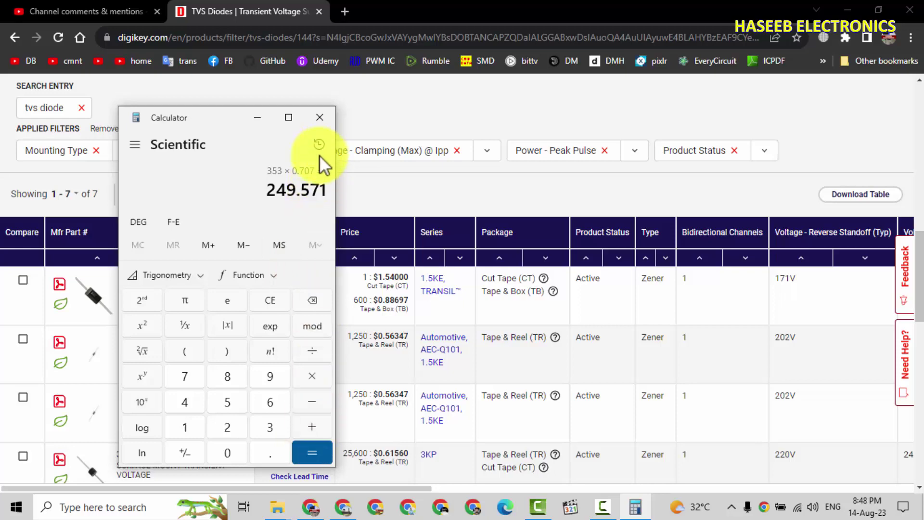
pyautogui.hotkey('alt', 'F4')
pyautogui.scroll(-1, 60, 337)
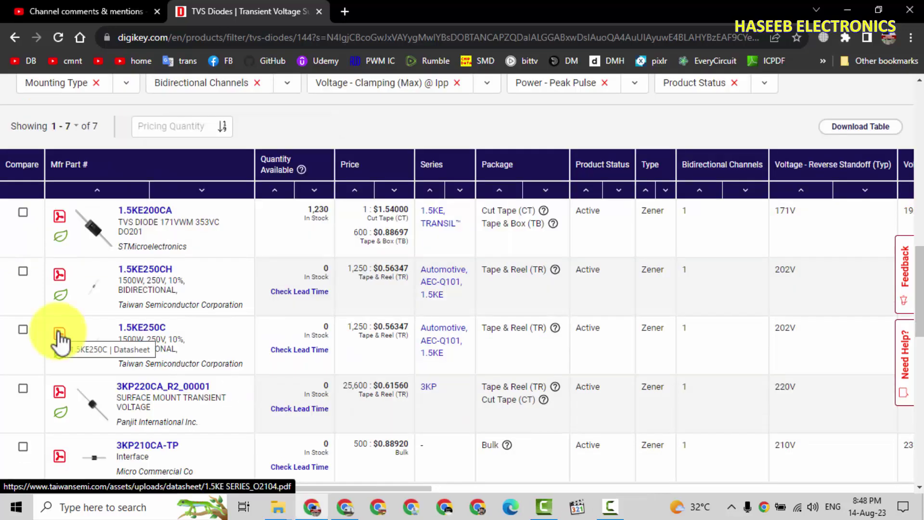
# - Open the 1.5KE250C datasheet and review clamping voltages from 1.5KE220 to 1.5KE250A (344 V)
pyautogui.click(59, 335)
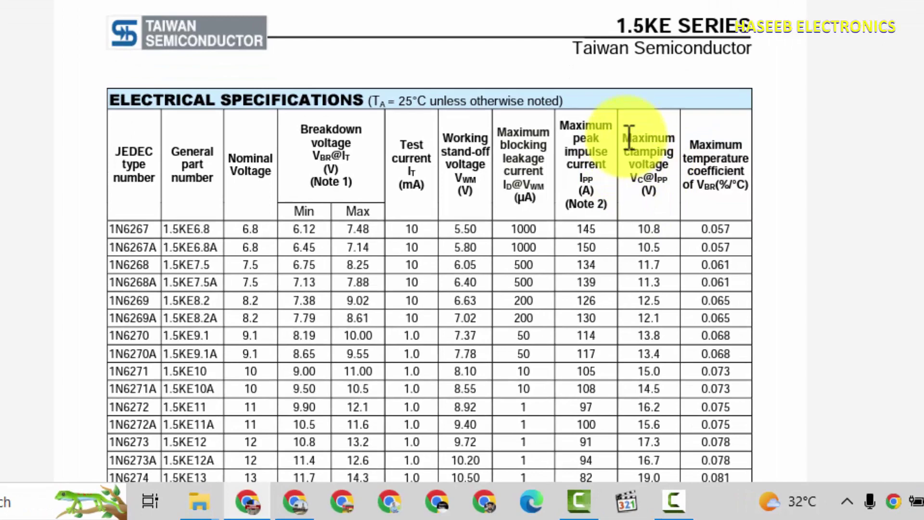
pyautogui.moveTo(629, 138); pyautogui.dragTo(656, 182)
pyautogui.scroll(-15, 648, 244)
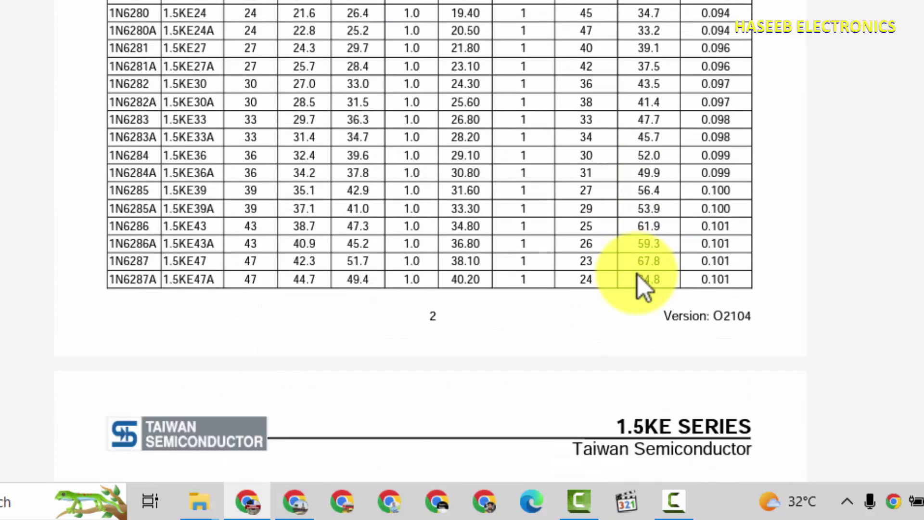
pyautogui.scroll(-20, 642, 281)
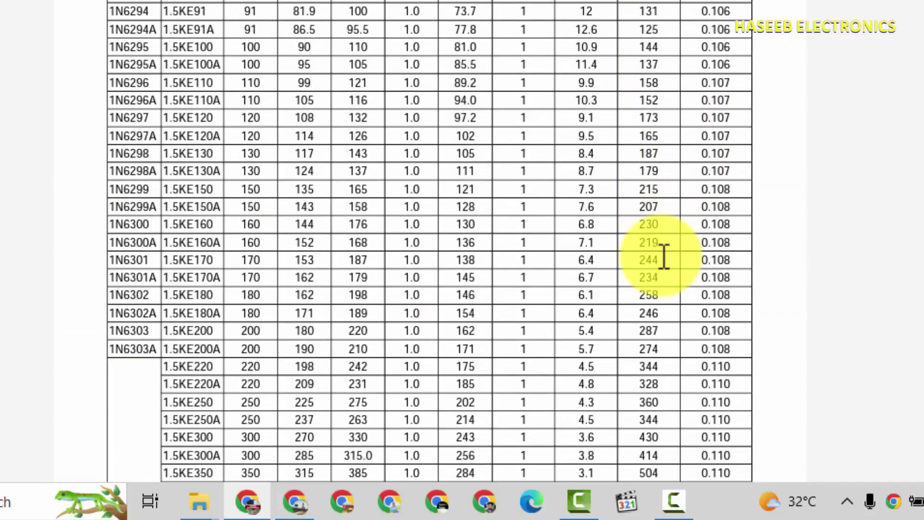
pyautogui.scroll(-4, 657, 301)
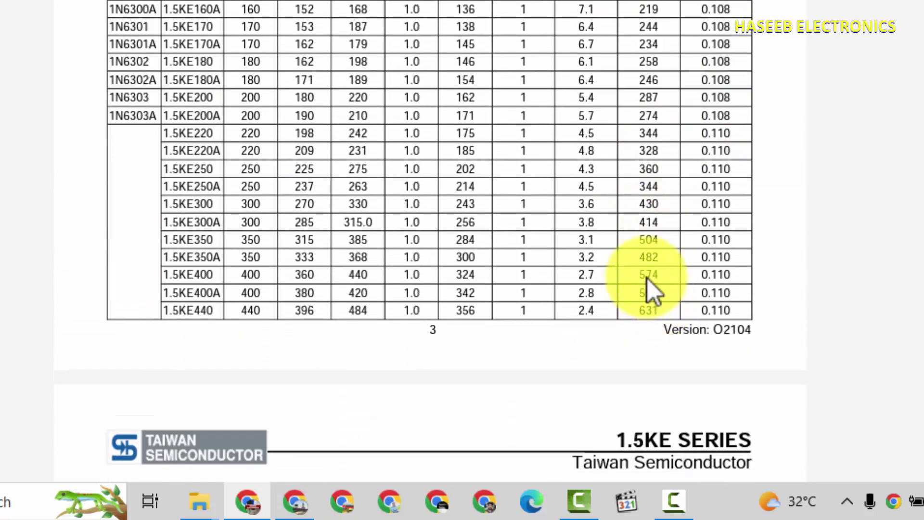
pyautogui.doubleClick(643, 186)
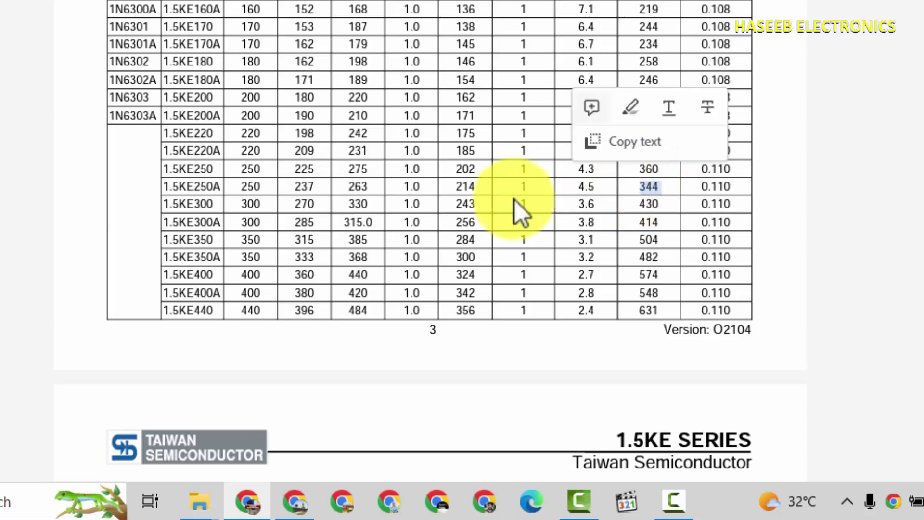
pyautogui.click(646, 188)
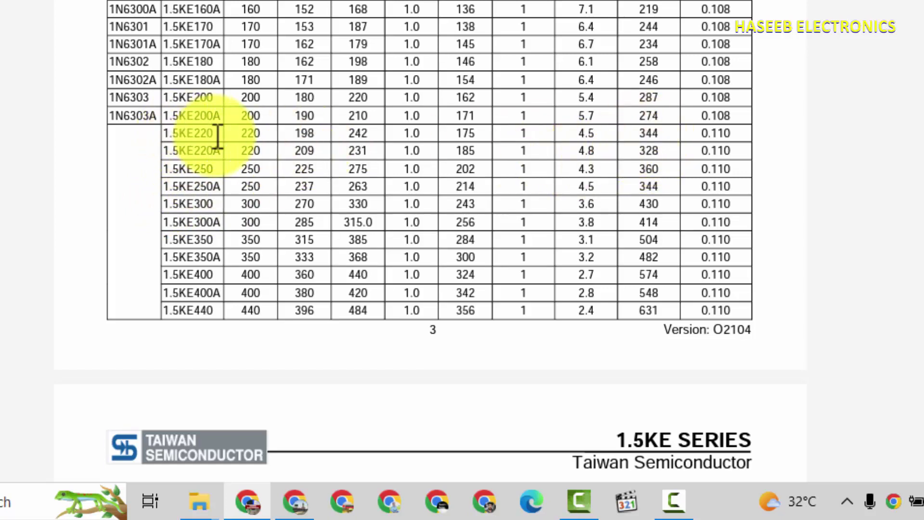
pyautogui.moveTo(171, 136); pyautogui.dragTo(214, 139)
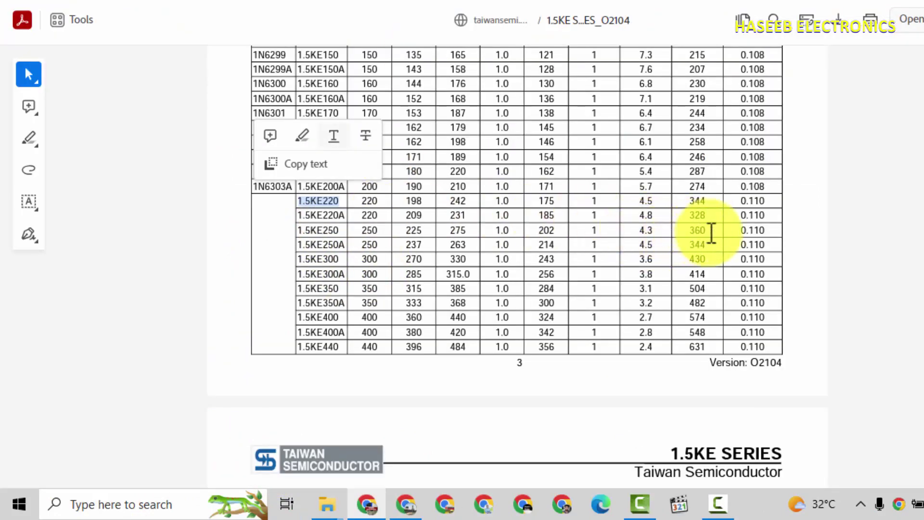
pyautogui.scroll(5, 479, 258)
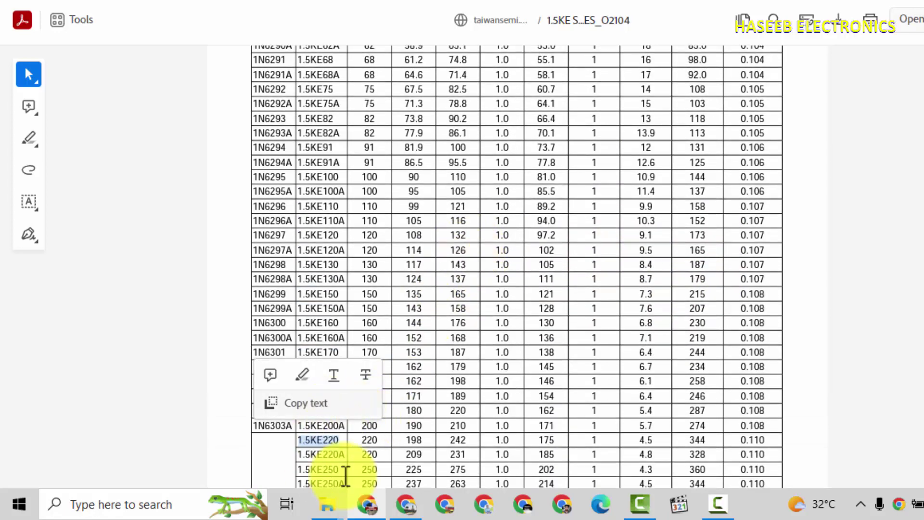
pyautogui.scroll(10, 343, 258)
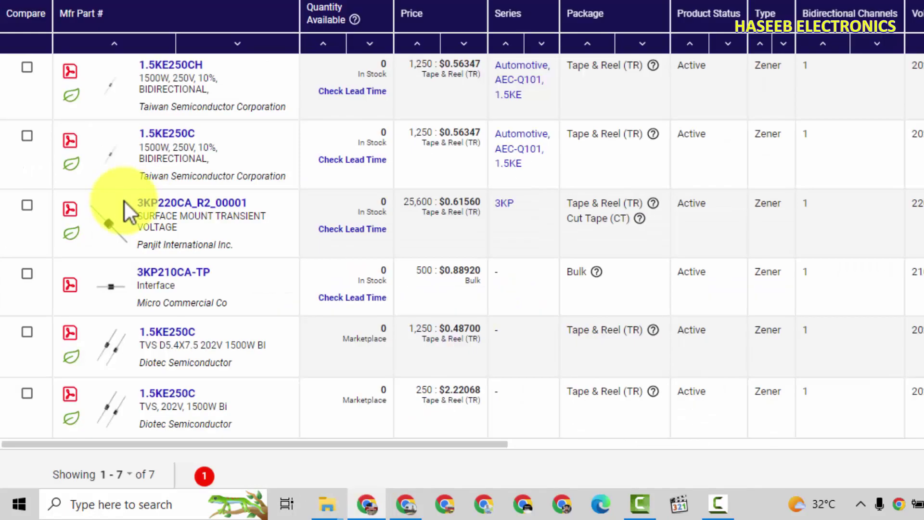
# - Open the 3KP220CA_R2_00001 datasheet and check 3KP210CA and 3KP220CA, rated 356 V max clamping
pyautogui.click(70, 211)
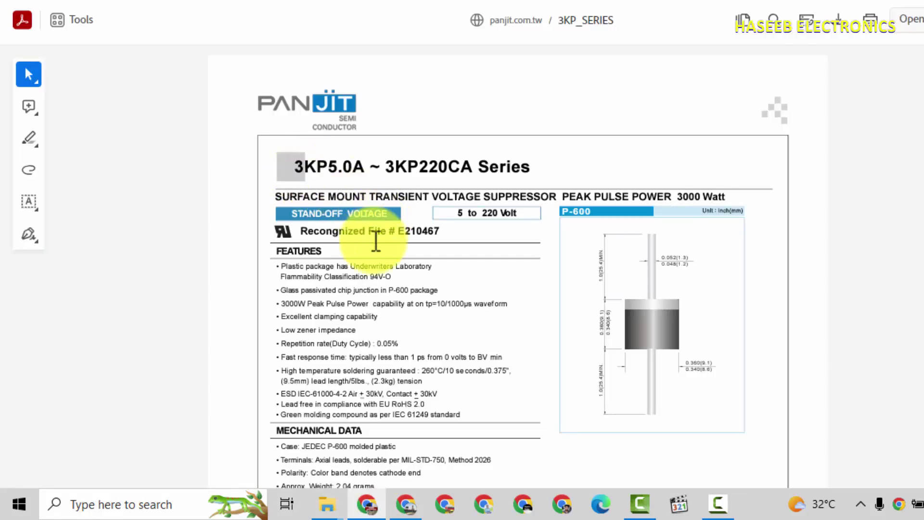
pyautogui.scroll(-10, 651, 122)
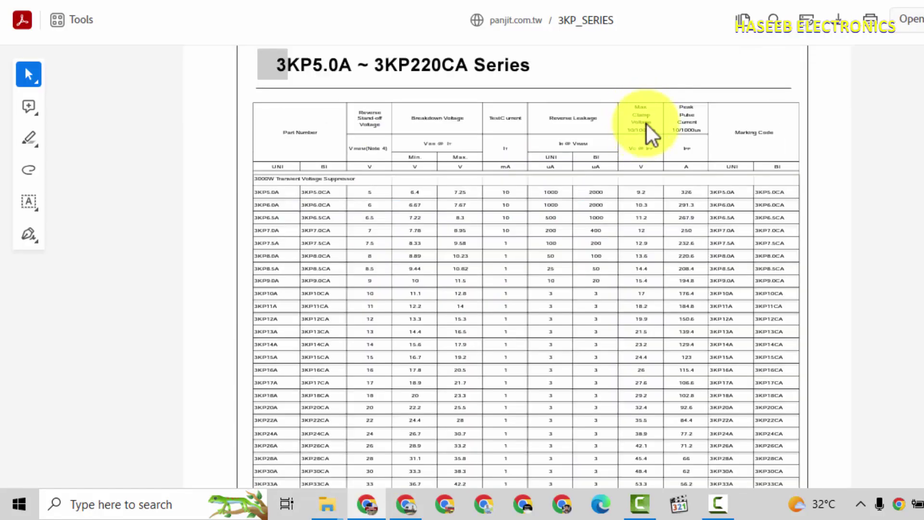
pyautogui.scroll(-1, 644, 135)
pyautogui.scroll(-10, 644, 137)
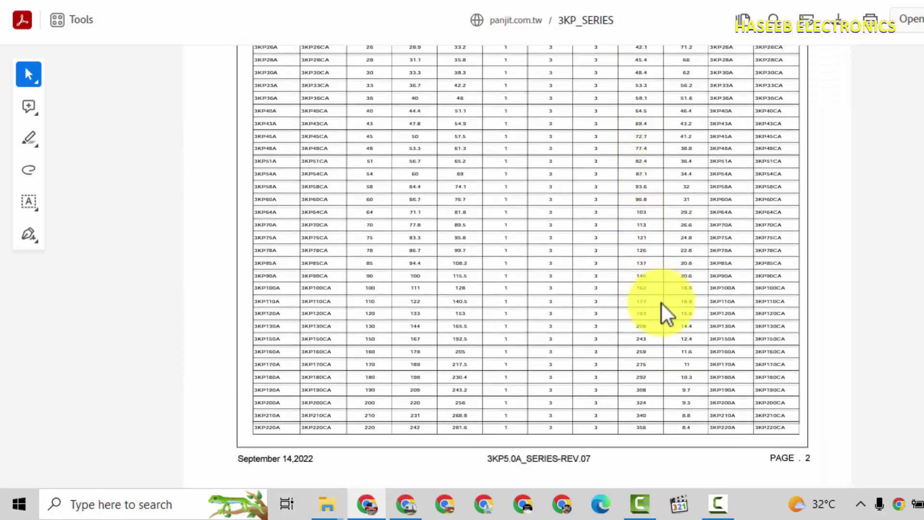
pyautogui.scroll(1, 662, 311)
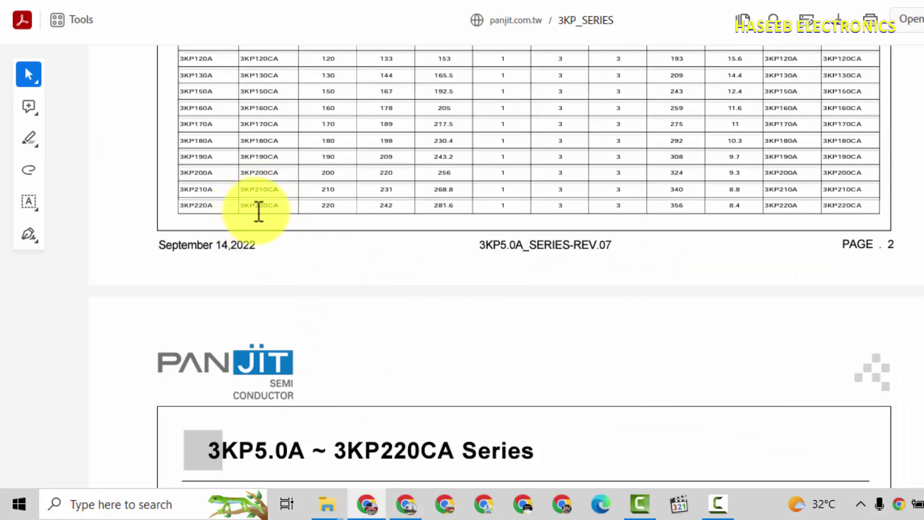
pyautogui.scroll(-5, 272, 211)
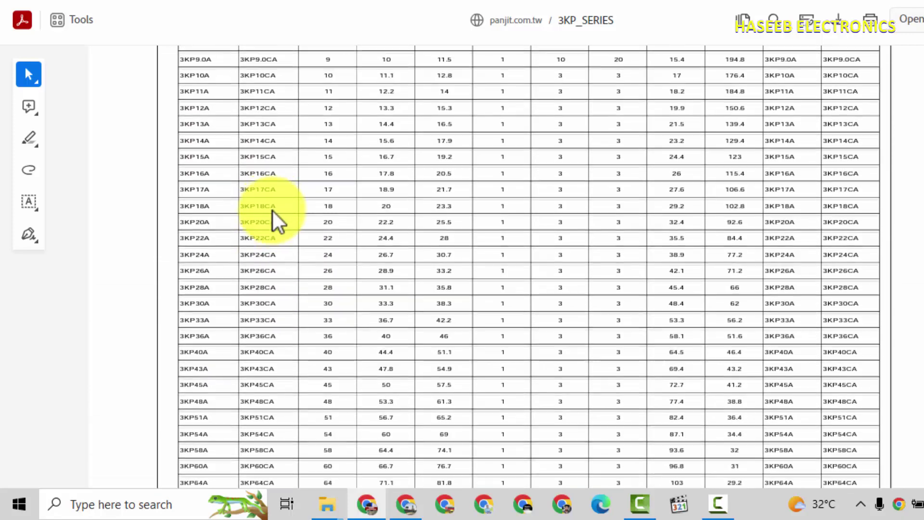
pyautogui.scroll(1, 292, 343)
pyautogui.scroll(-5, 290, 406)
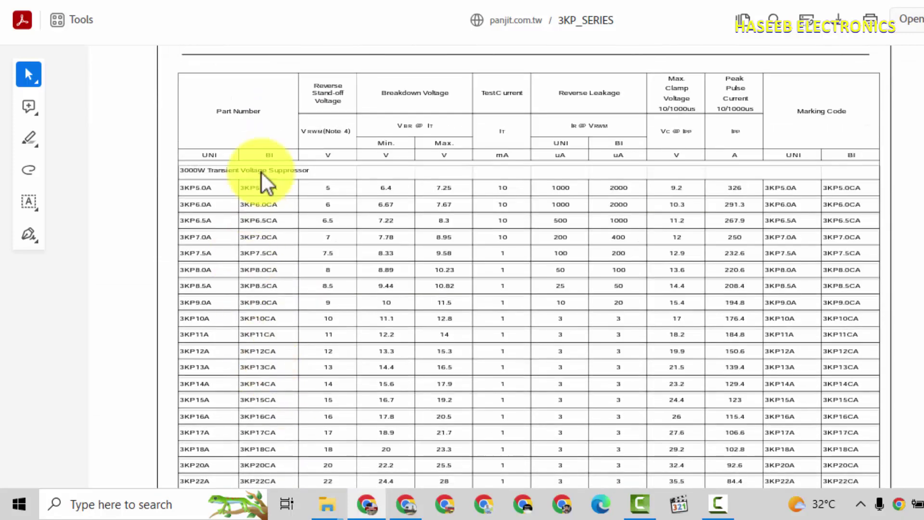
pyautogui.scroll(-20, 206, 233)
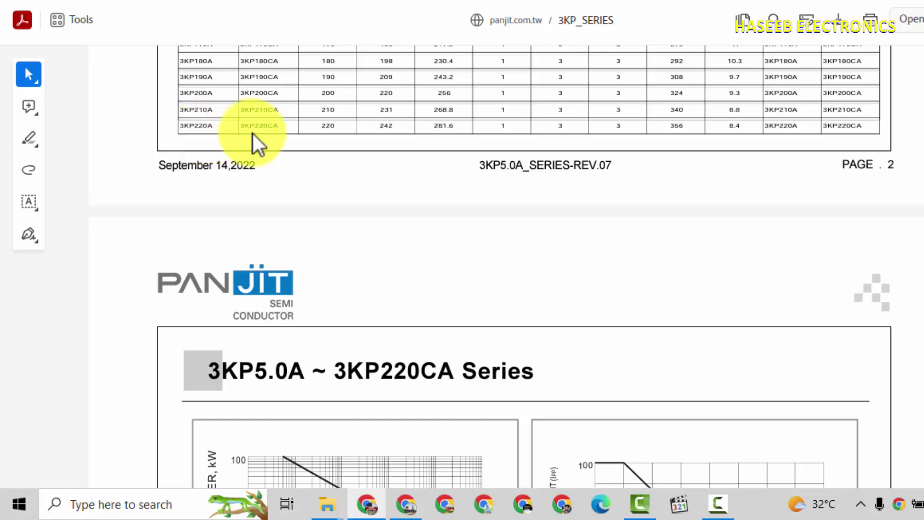
pyautogui.moveTo(264, 125); pyautogui.dragTo(284, 128)
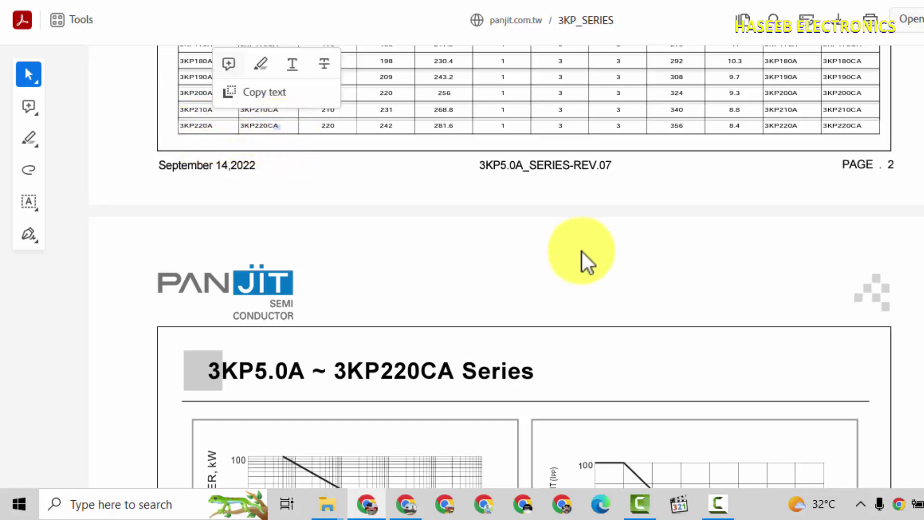
pyautogui.scroll(3, 584, 260)
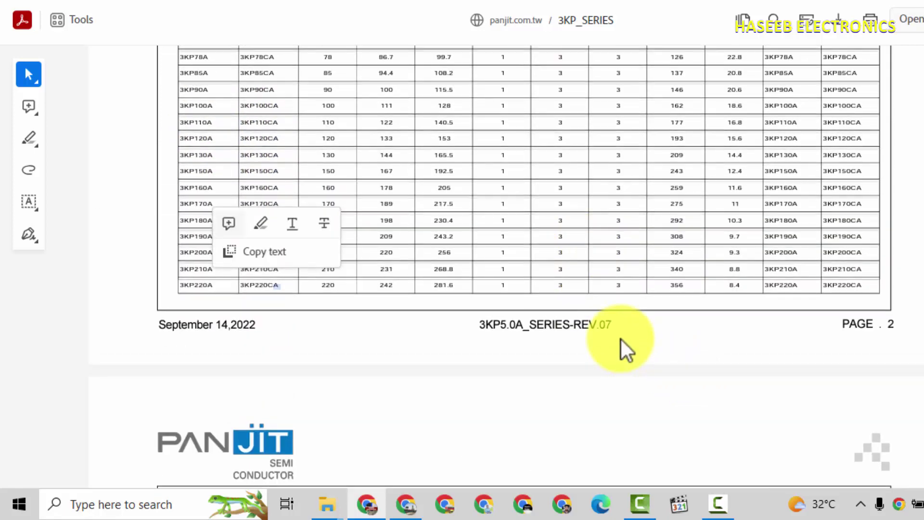